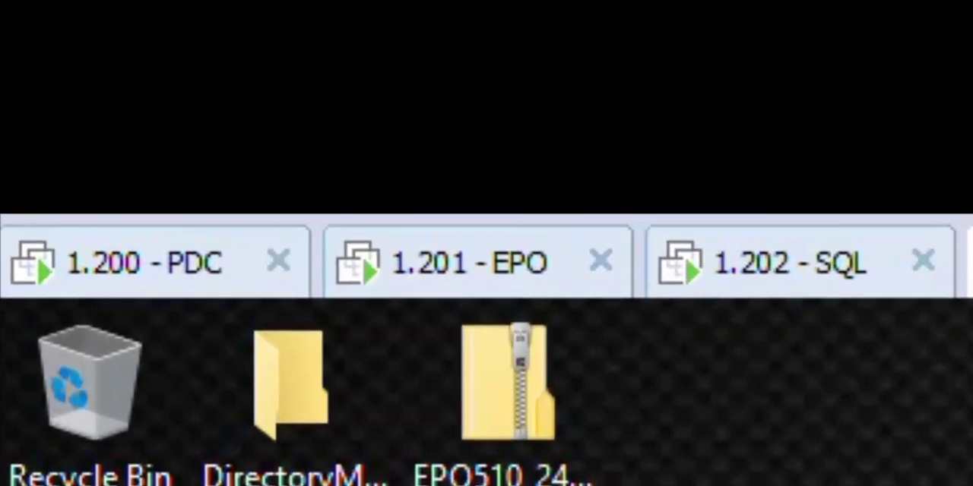
Step: Power off the old EPO virtual machine, confirm it, and bring NEWEPO's installer folder into view
left_click(478, 263)
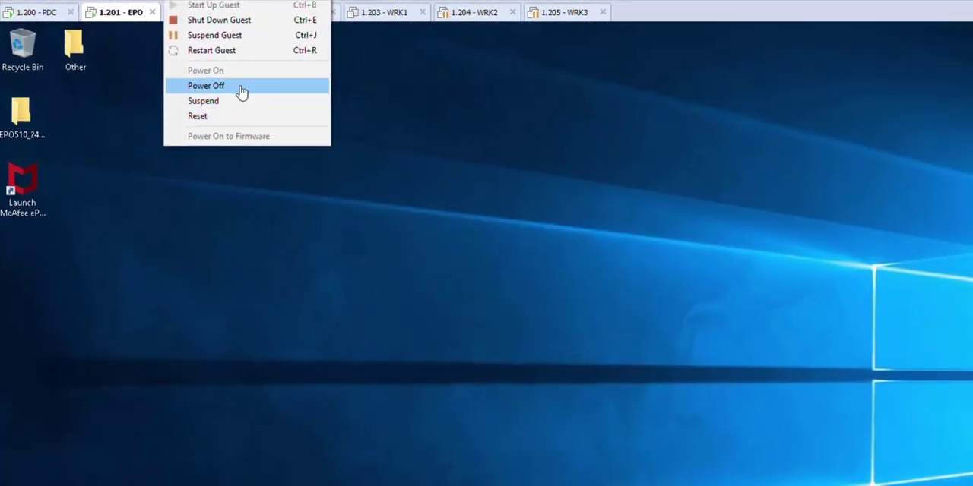
left_click(242, 86)
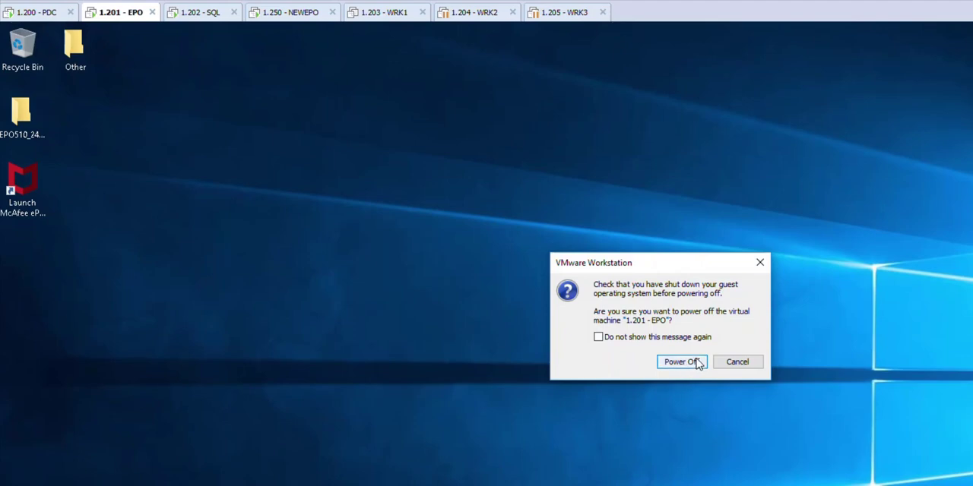
left_click(749, 363)
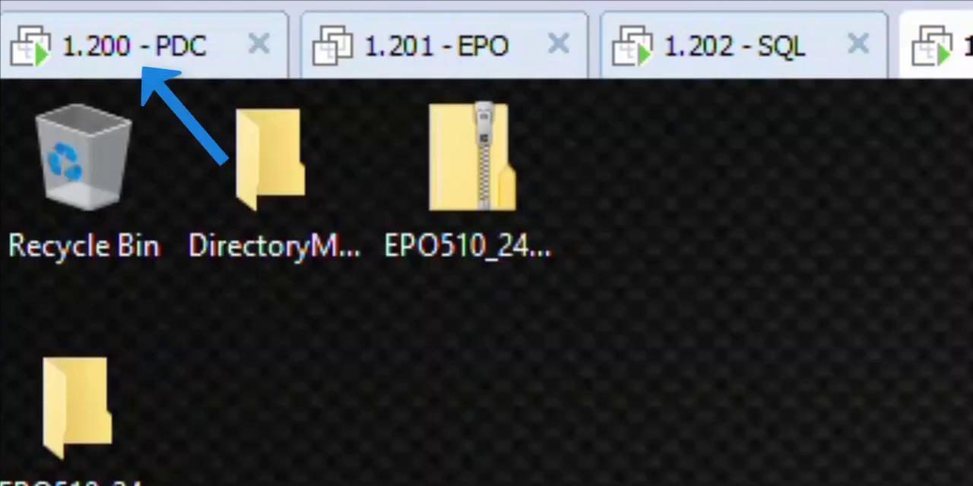
left_click_drag(100, 413, 294, 413)
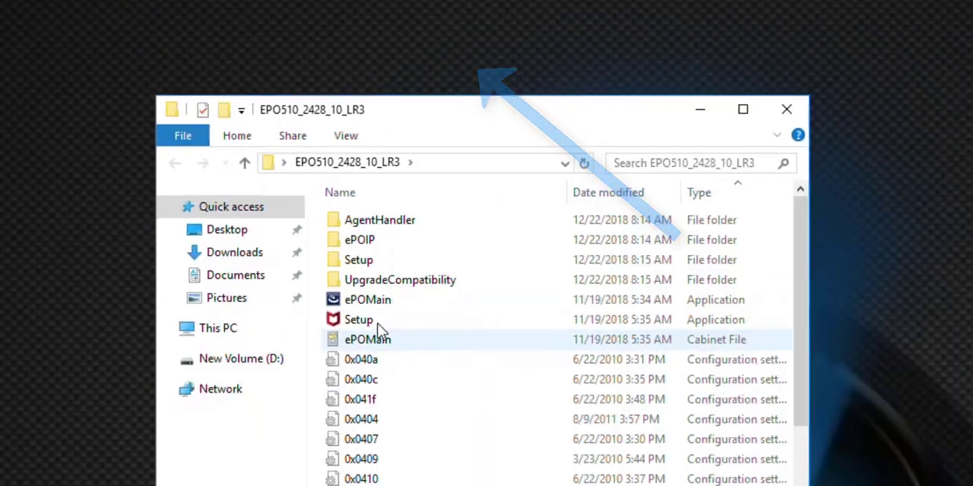
Step: Launch ePO Setup and enable 'Restore ePO from an existing database snapshot', continuing to Destination Folder
double_click(239, 200)
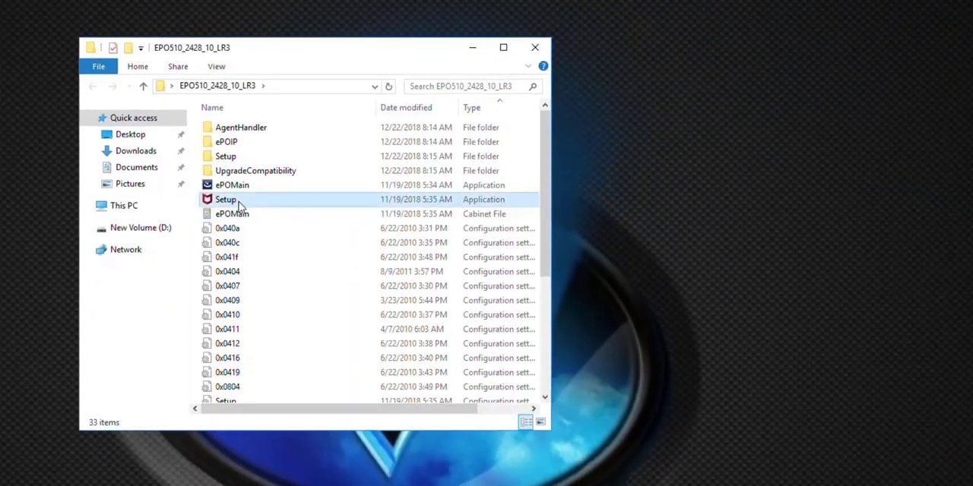
left_click(535, 47)
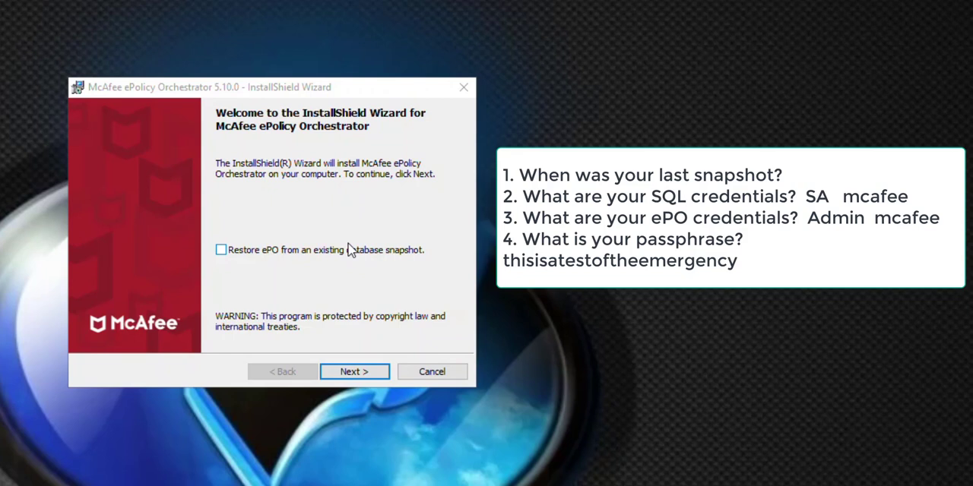
left_click(222, 251)
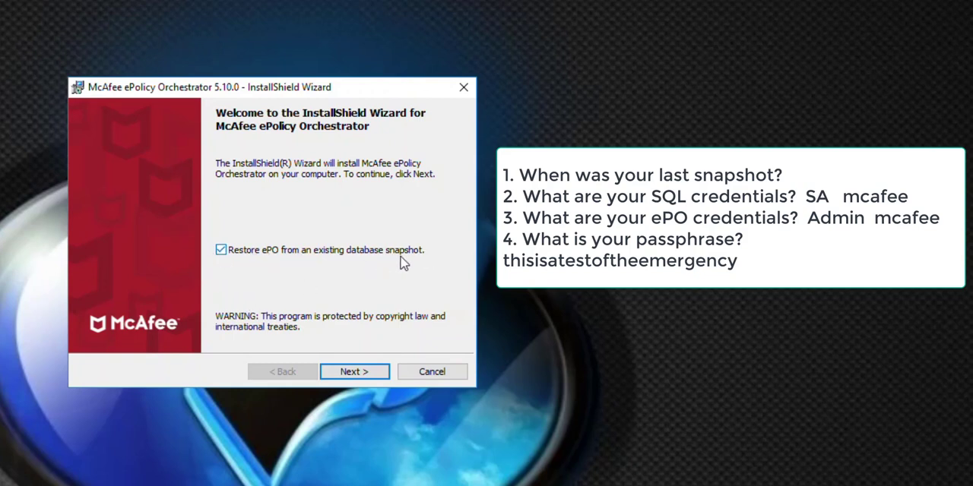
left_click(361, 371)
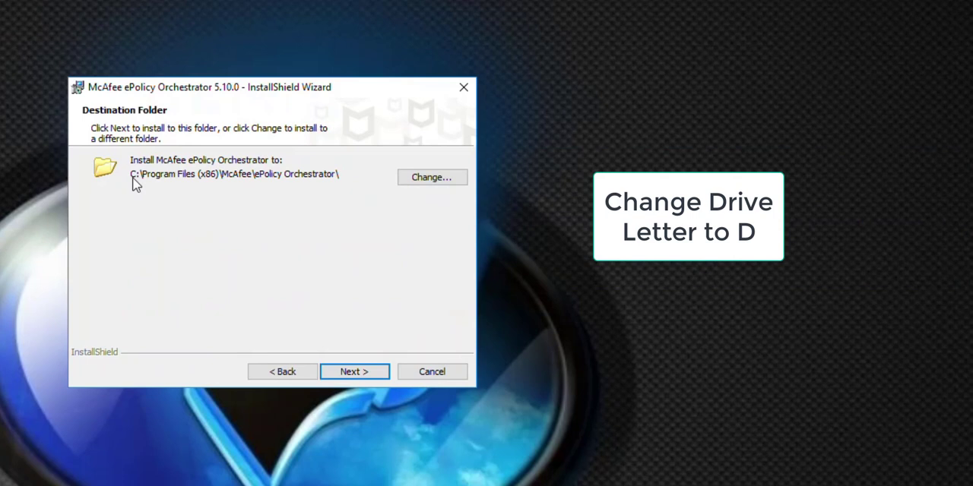
Step: Change the install path to D:\Program Files (x86)\McAfee\ePolicy Orchestrator\ after checking D: is empty, and continue
left_click(437, 185)
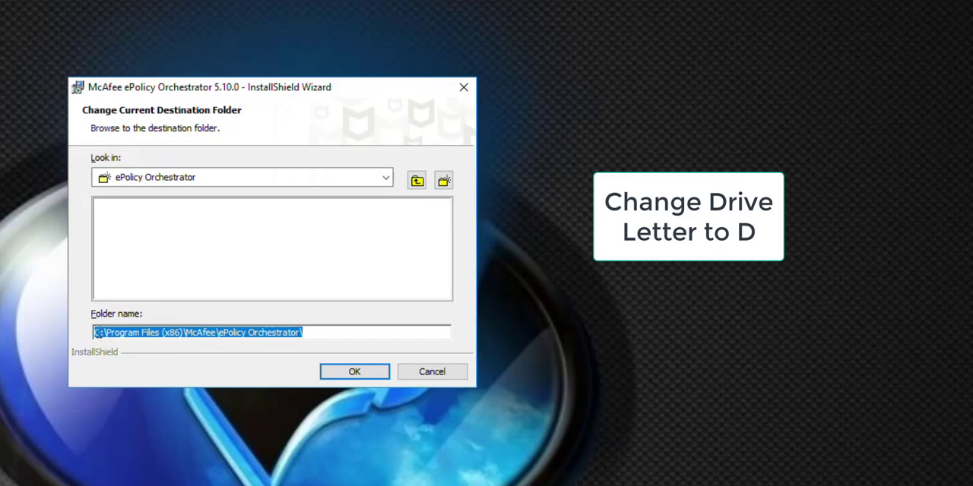
left_click_drag(98, 333, 93, 332)
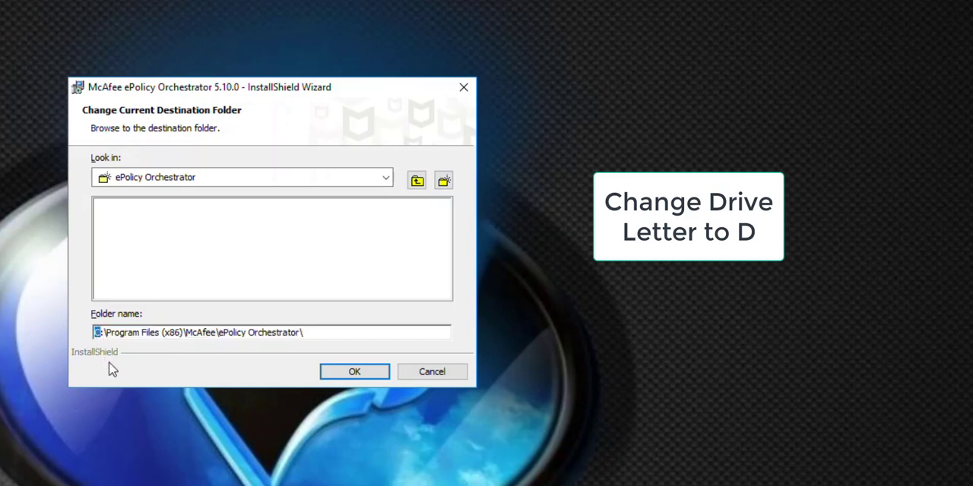
type("D")
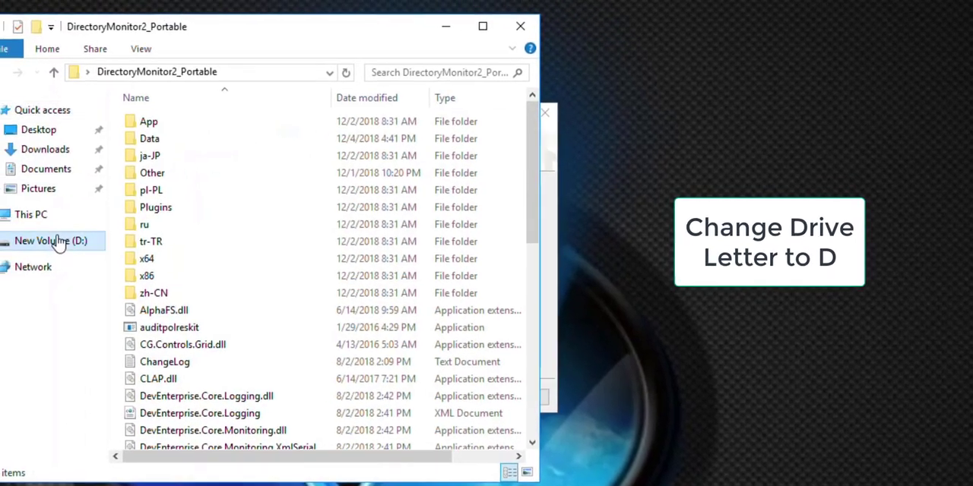
left_click(72, 248)
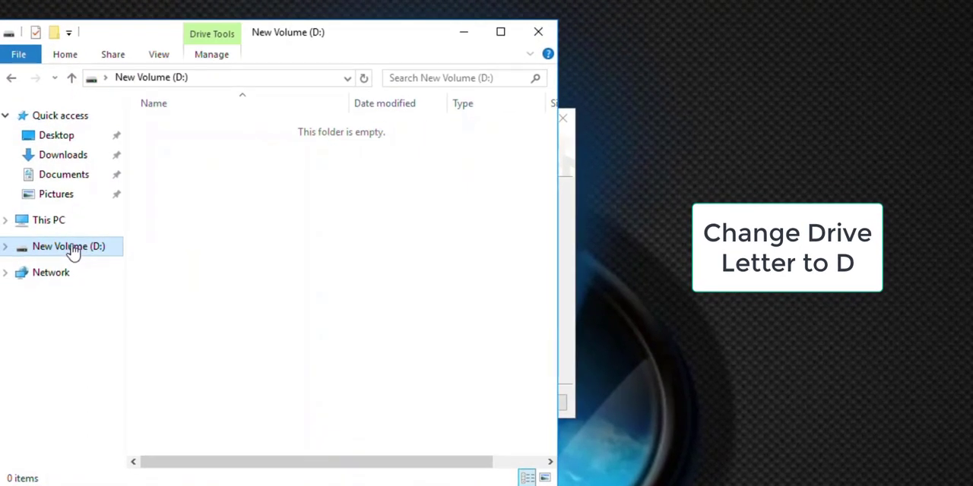
left_click(540, 34)
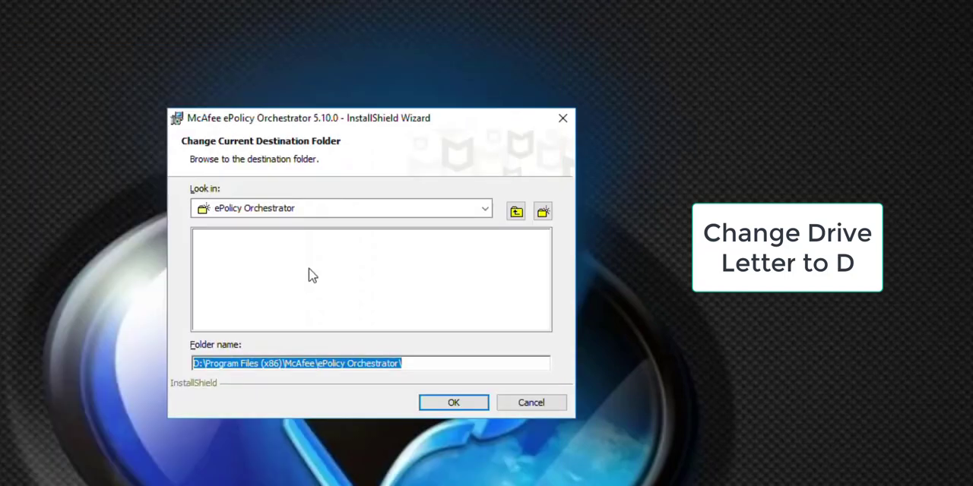
left_click(468, 405)
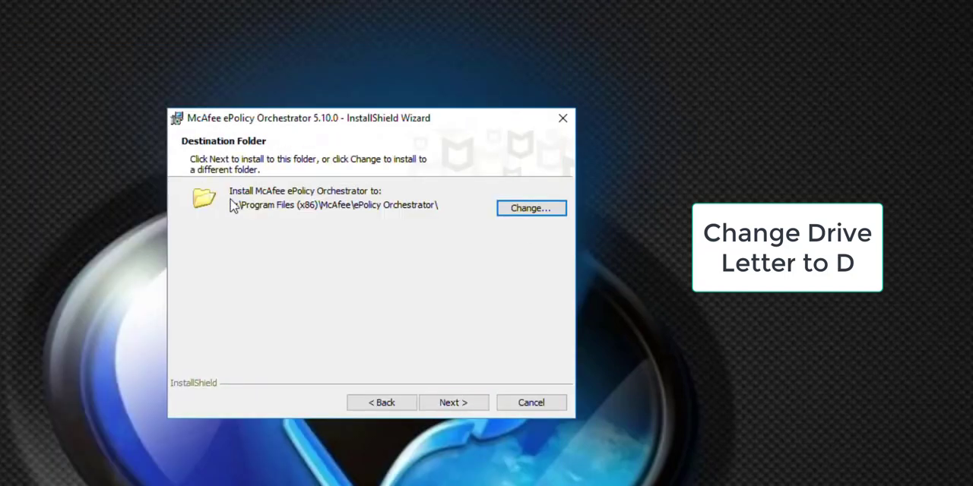
left_click(458, 403)
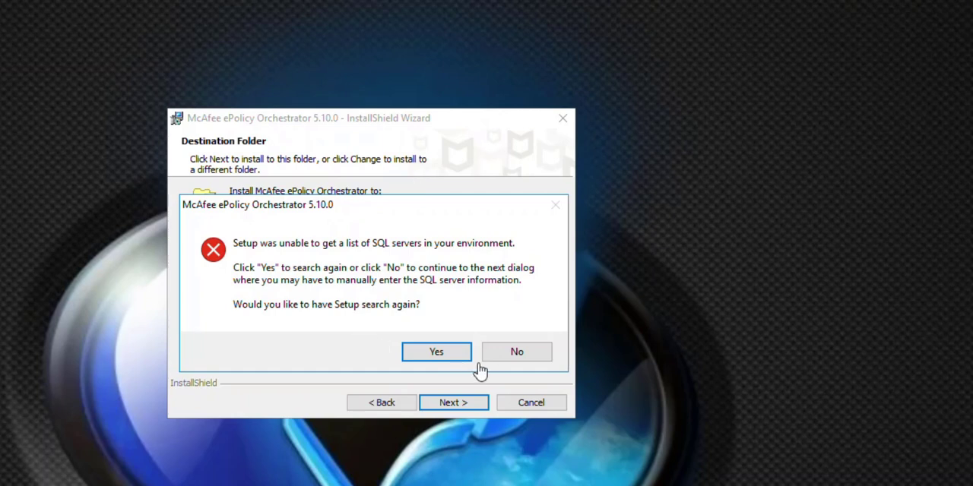
Step: Skip searching for SQL servers again so the database server can be entered manually
left_click(530, 359)
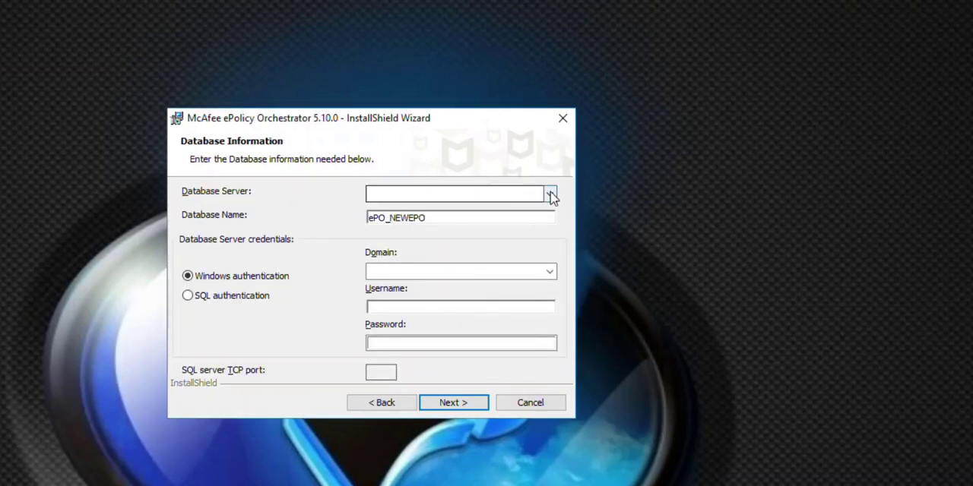
type("SQL")
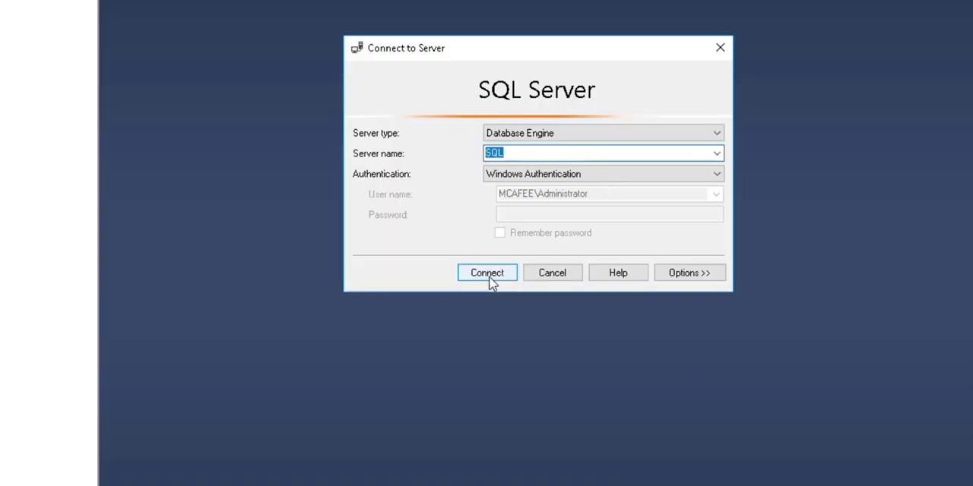
Step: Connect to the SQL server, view the ePO_EPOSQL and ePO_EPOSQL_Events databases, and return to NEWEPO
left_click(490, 273)
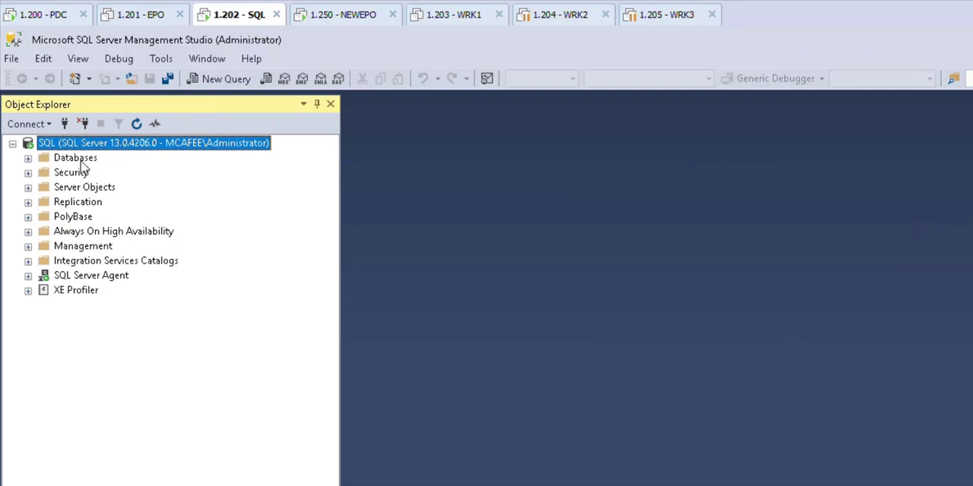
left_click(28, 158)
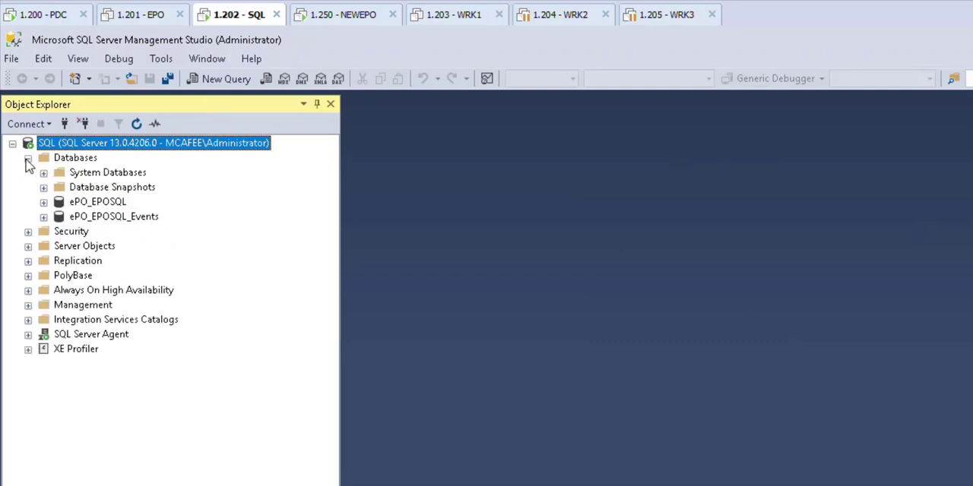
left_click(116, 204)
left_click(120, 217)
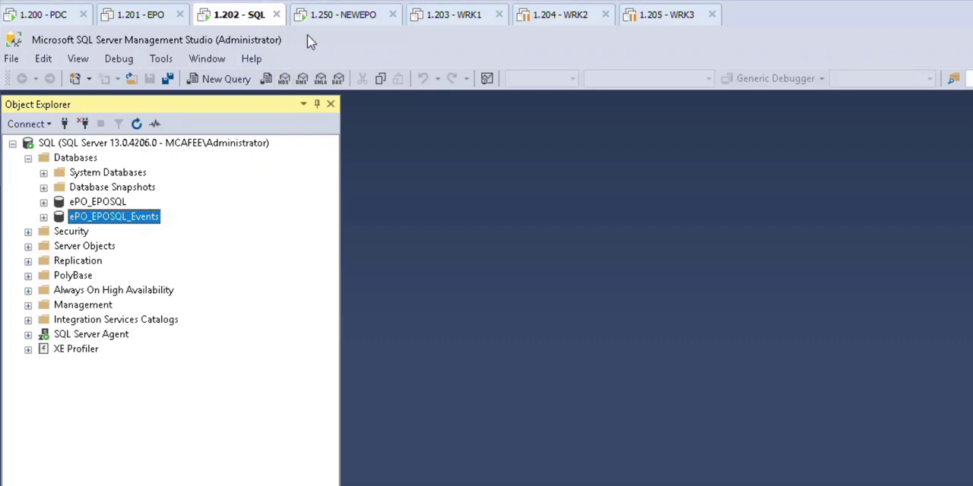
left_click(342, 16)
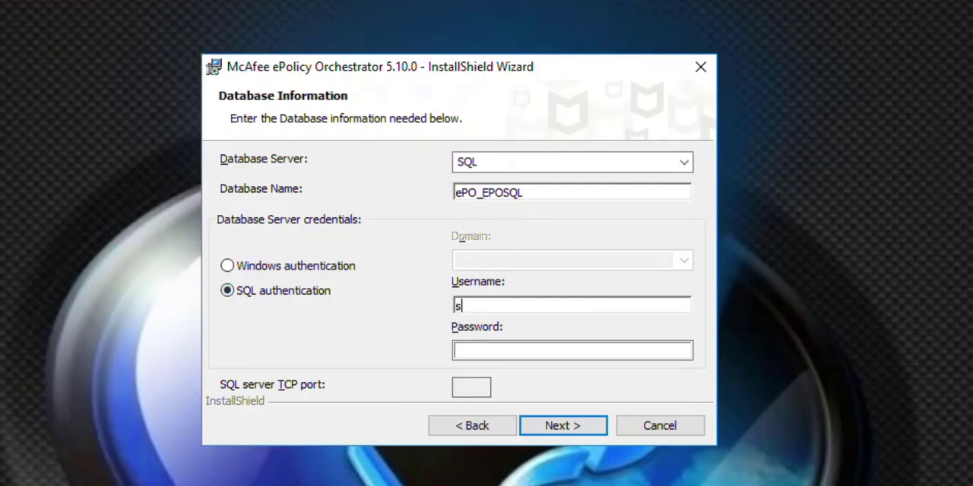
type("a")
Step: Enter the sa password for SQL authentication and submit the database details for verification
left_click(495, 348)
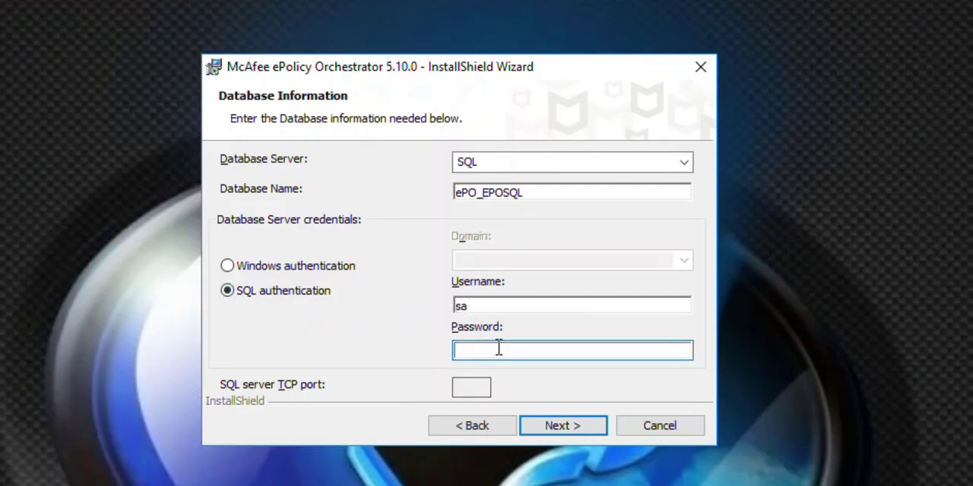
type("••")
left_click(568, 429)
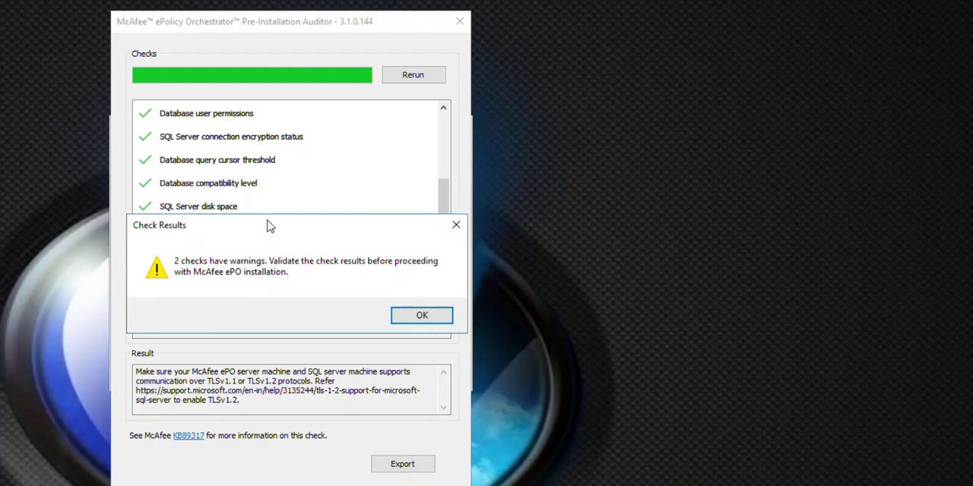
Step: Dismiss the two-warning Check Results summary and view the SQL Server Browser Service status warning details
left_click_drag(271, 226, 656, 195)
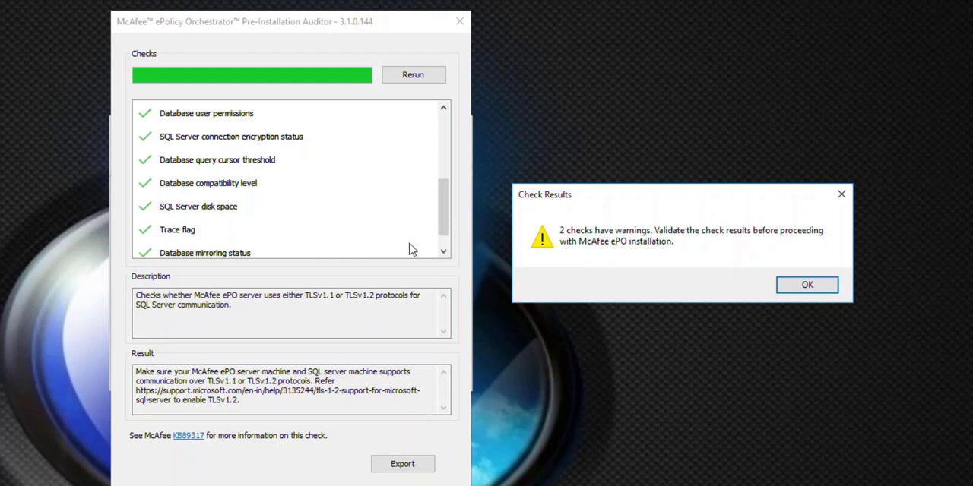
left_click(449, 206)
left_click(804, 289)
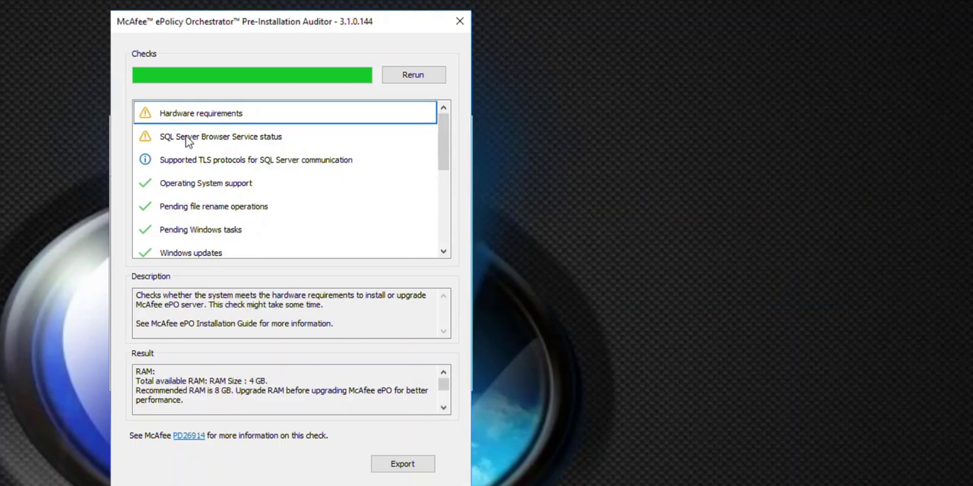
left_click(180, 144)
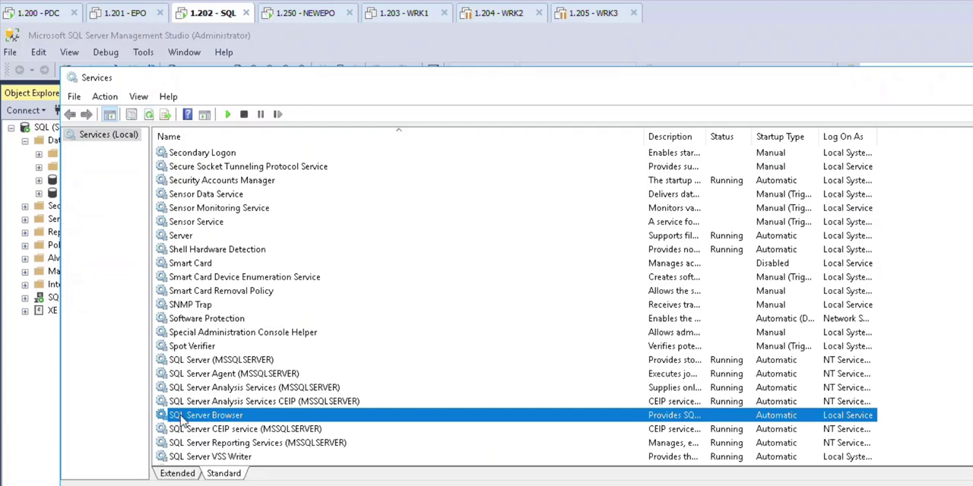
Step: Start the SQL Server Browser service from its context menu in Windows Services
right_click(822, 418)
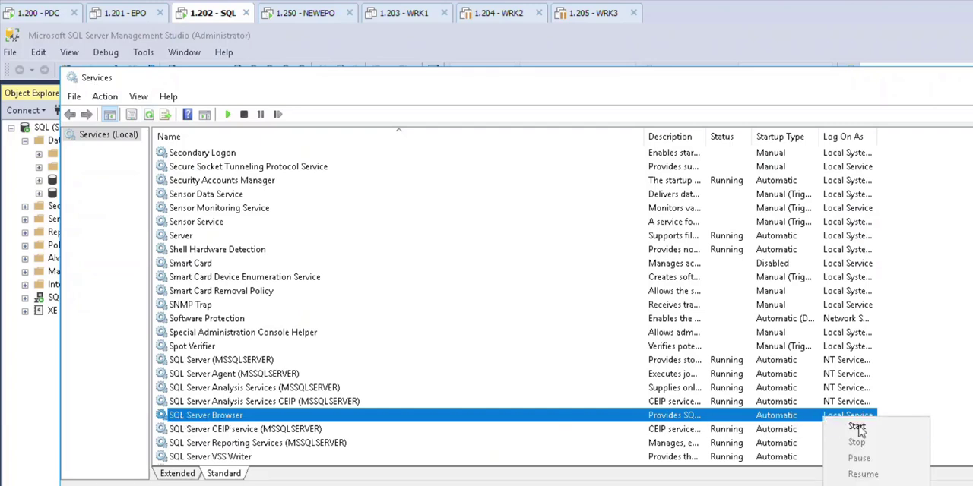
left_click(857, 427)
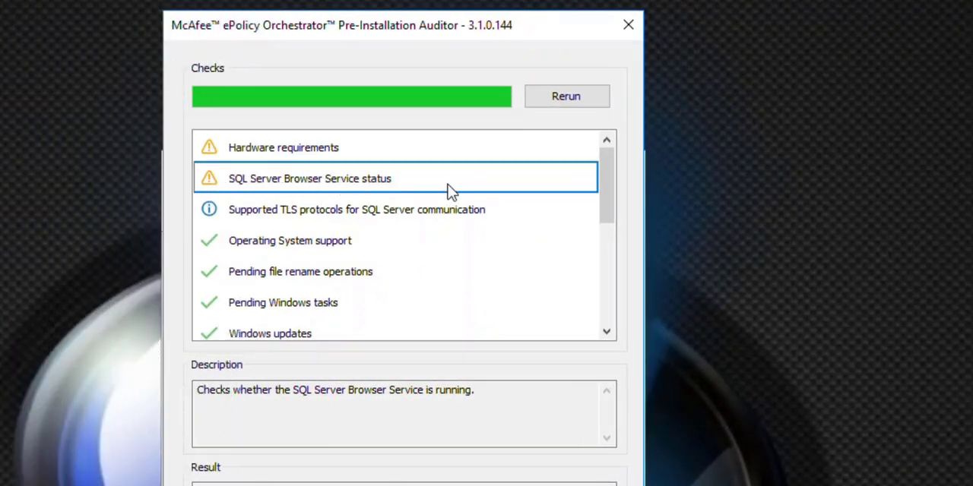
Step: Rerun the pre-installation checks, confirm SQL Server Browser Service status now passes, and finish the auditor
left_click(580, 107)
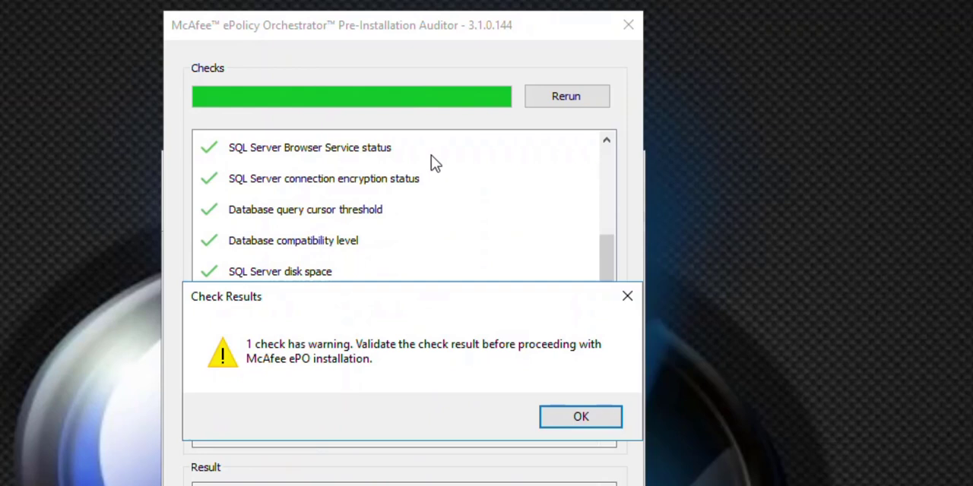
left_click(582, 418)
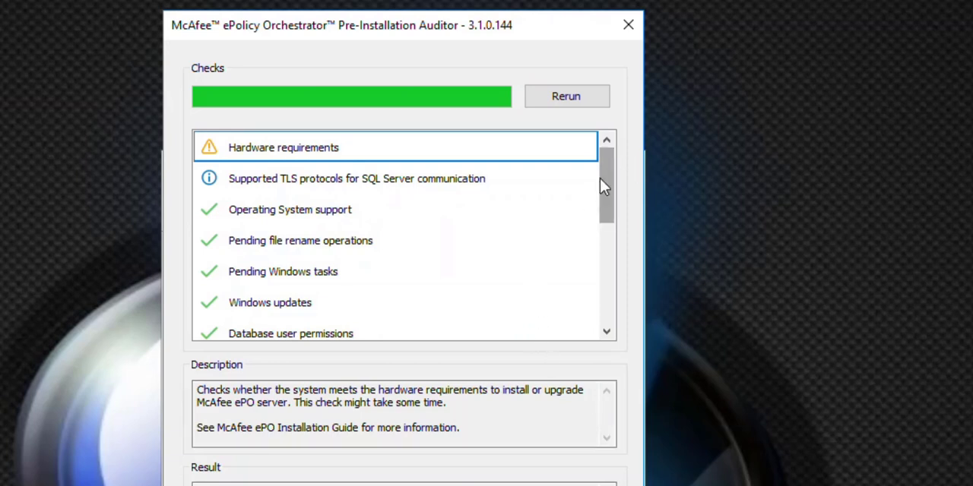
left_click_drag(606, 186, 605, 217)
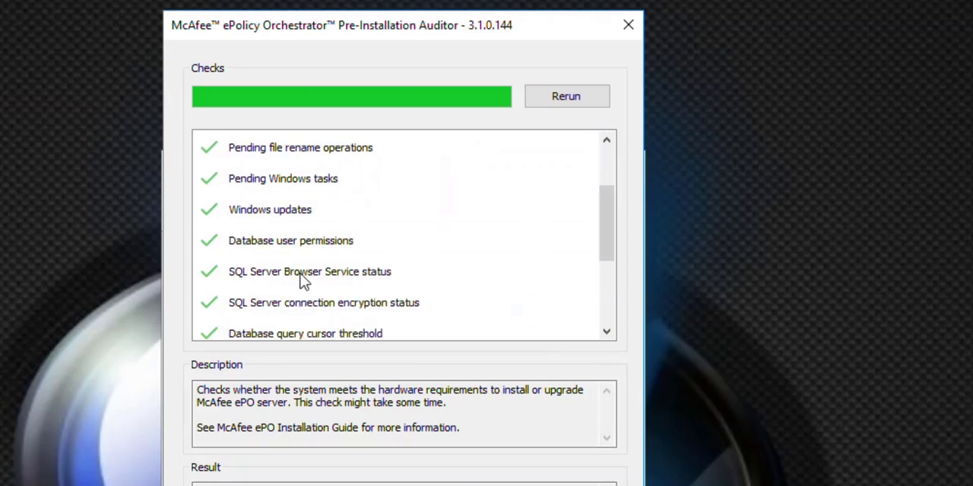
left_click(372, 276)
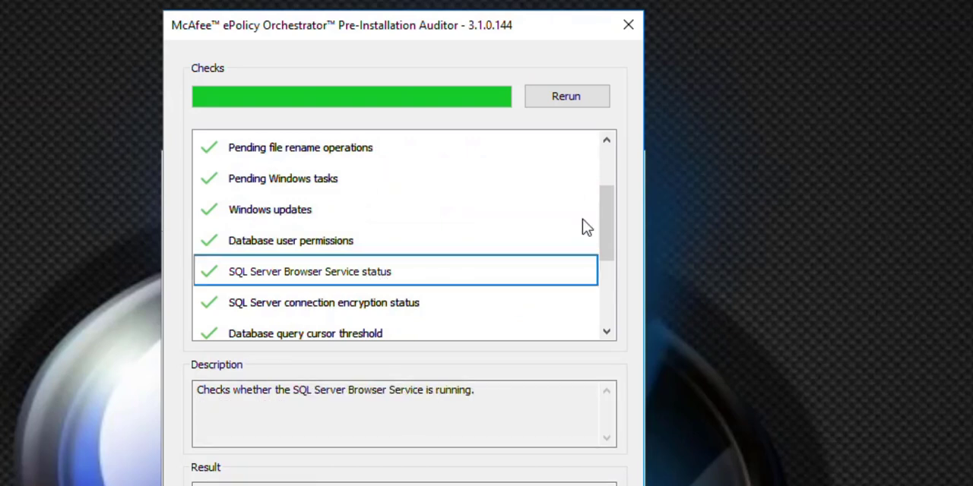
mouse_move(606, 231)
left_mouse_down()
mouse_move(615, 282)
mouse_move(575, 321)
left_mouse_up()
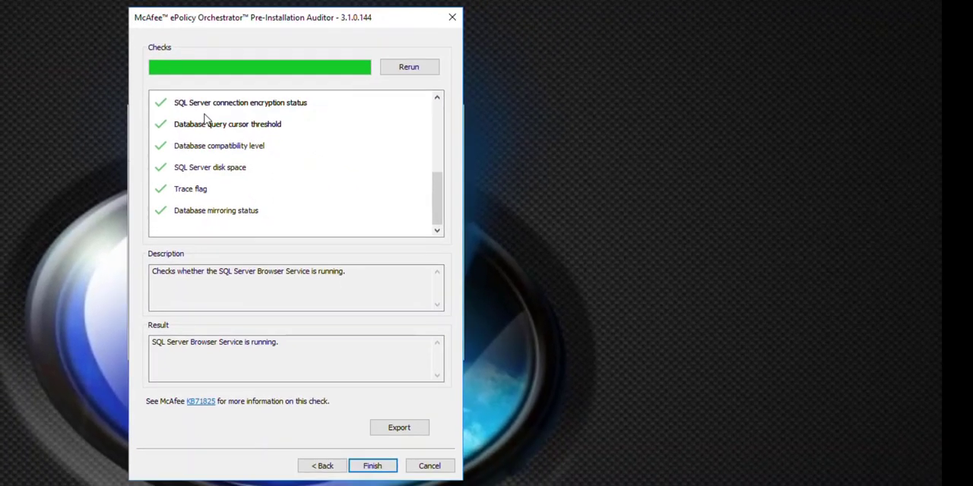
left_click(372, 466)
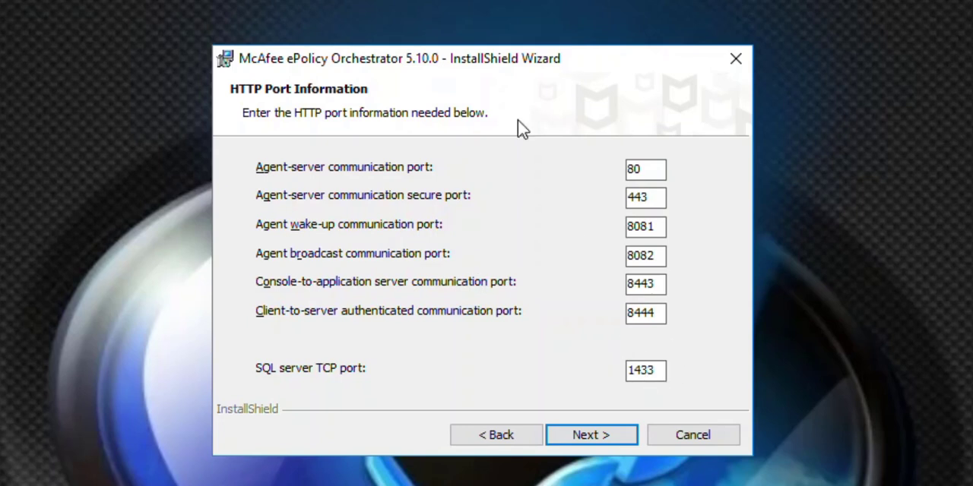
Step: Accept the default HTTP ports, including SQL server TCP port 1433, and continue to Administrator Information
left_click(607, 436)
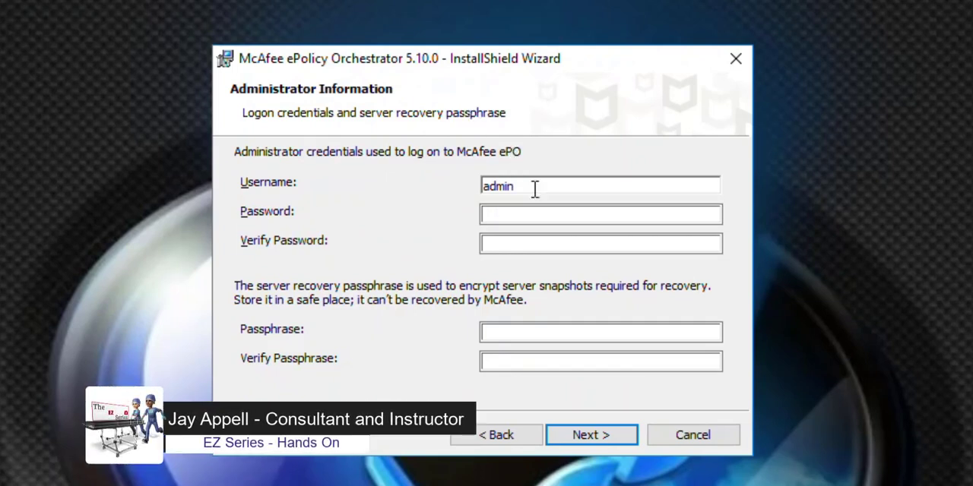
Step: Enter the ePO administrator password and its confirmation in the wizard
left_click_drag(527, 187, 481, 187)
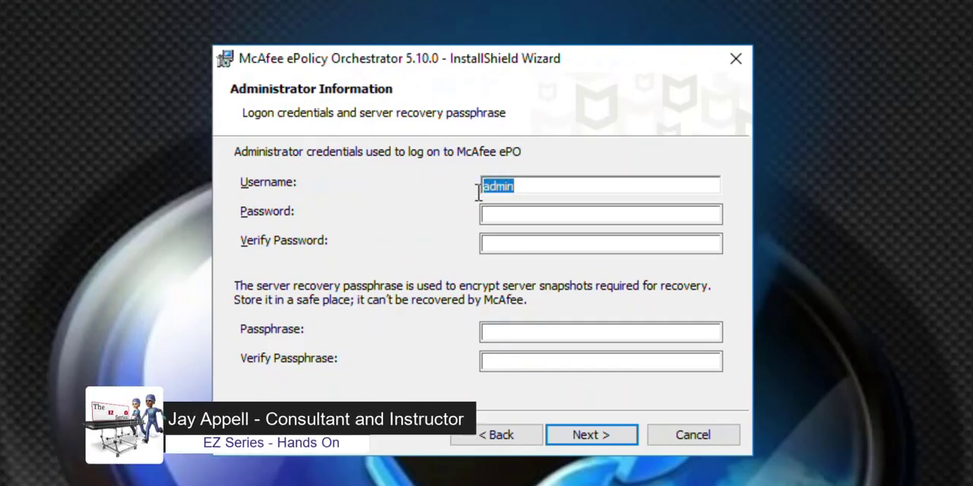
left_click(531, 215)
type("******")
key("Tab")
type("******")
left_click(541, 337)
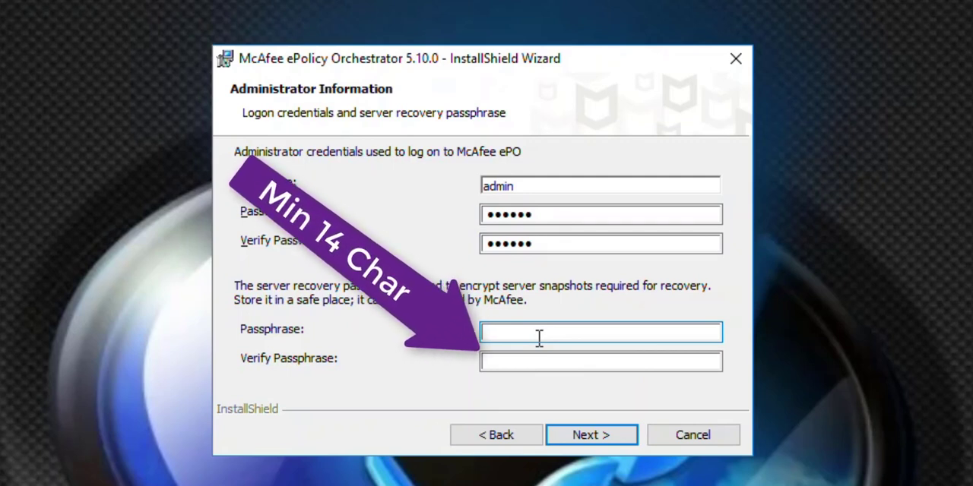
Step: Paste the recovery passphrase into both passphrase fields and begin the installation
right_click(554, 332)
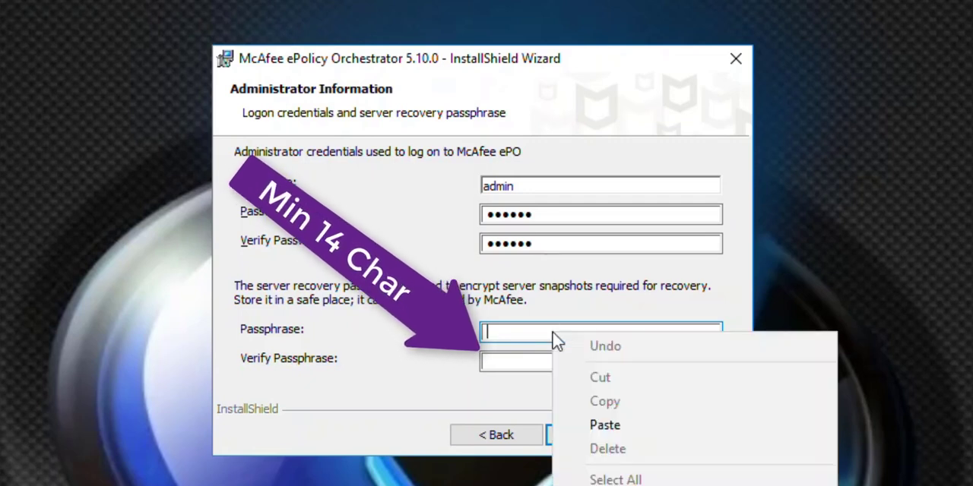
left_click(627, 424)
left_click(584, 363)
right_click(584, 363)
left_click(642, 456)
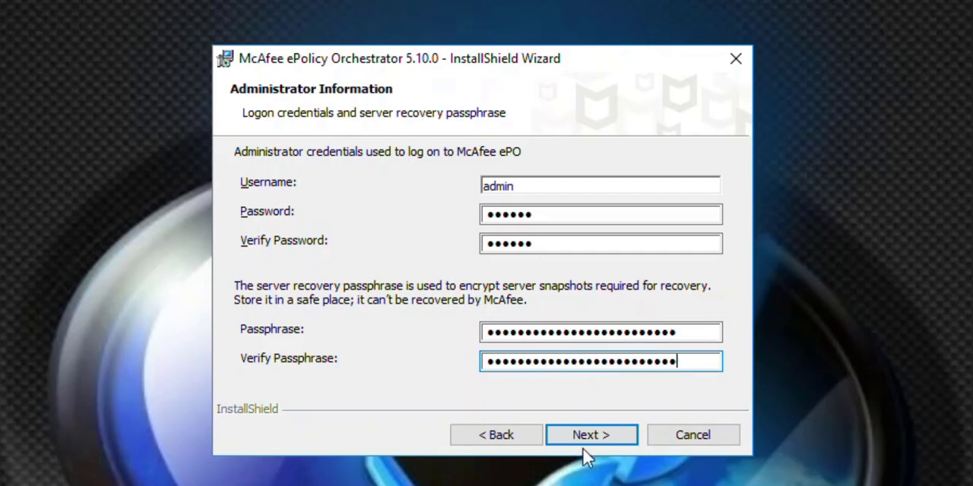
left_click(596, 434)
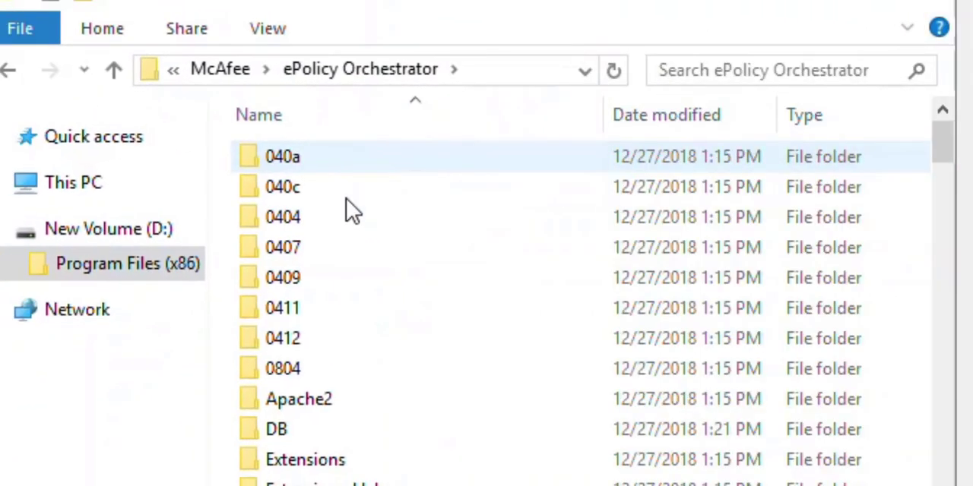
Step: Browse the ePO install's DB\Software folder, checking Evaluation then Current
double_click(296, 430)
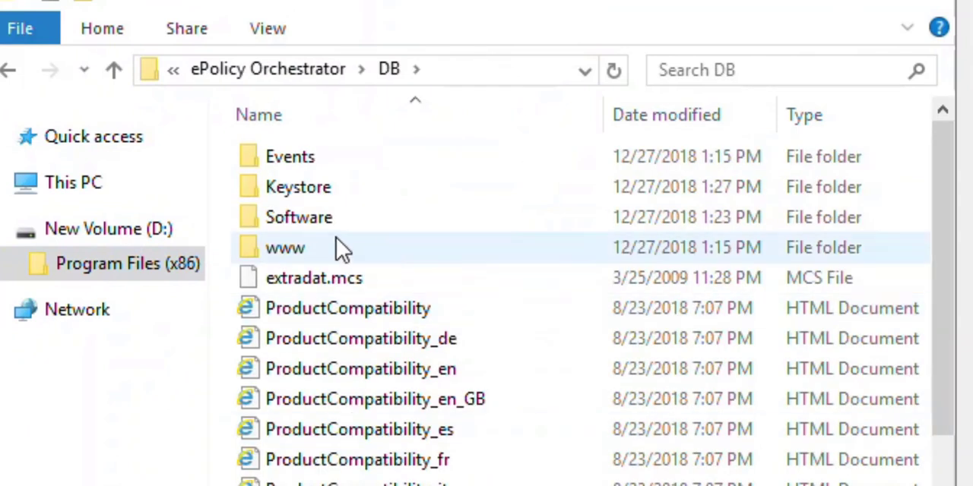
double_click(304, 221)
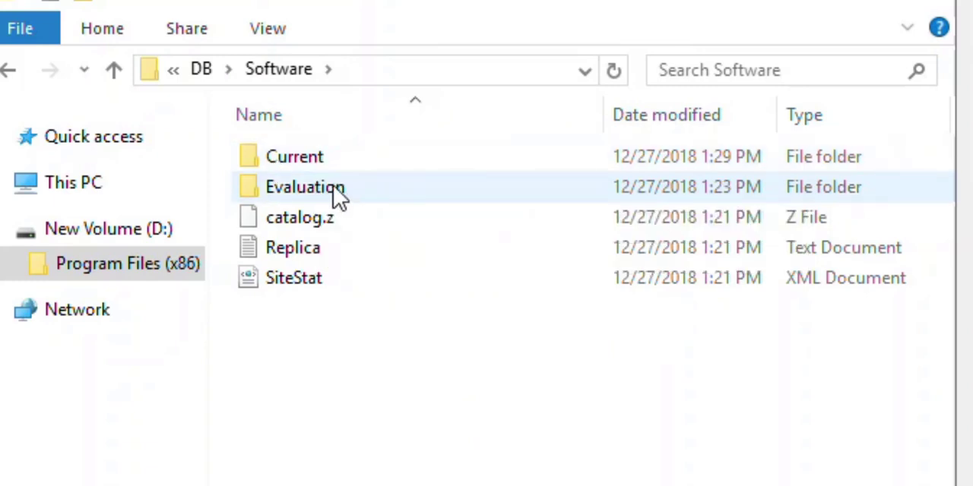
mouse_move(293, 278)
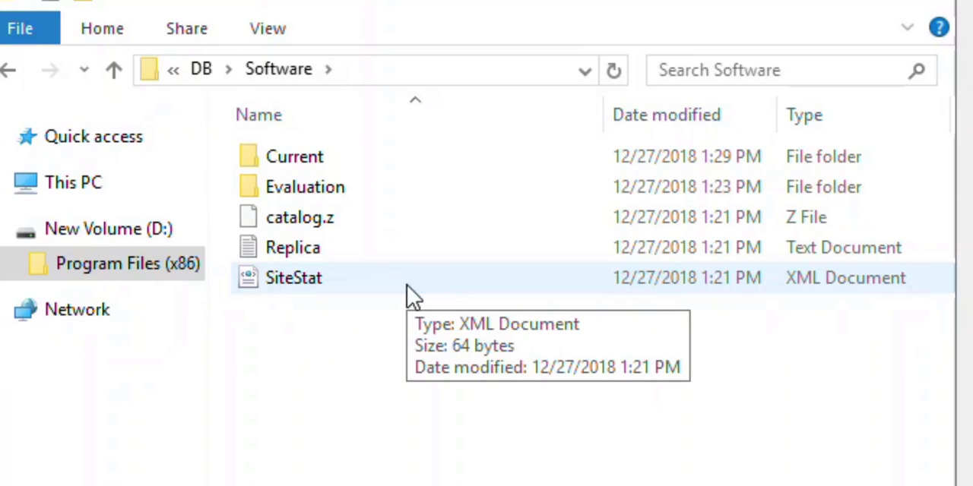
double_click(327, 190)
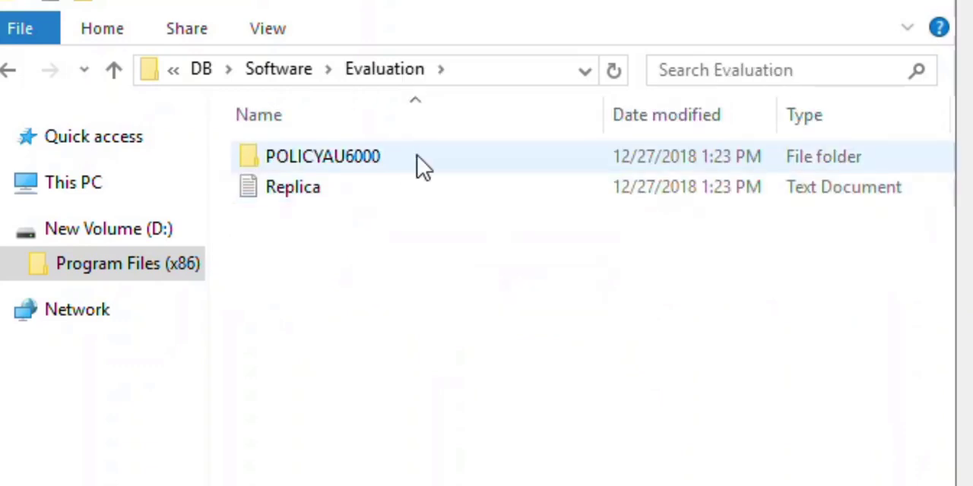
left_click(278, 69)
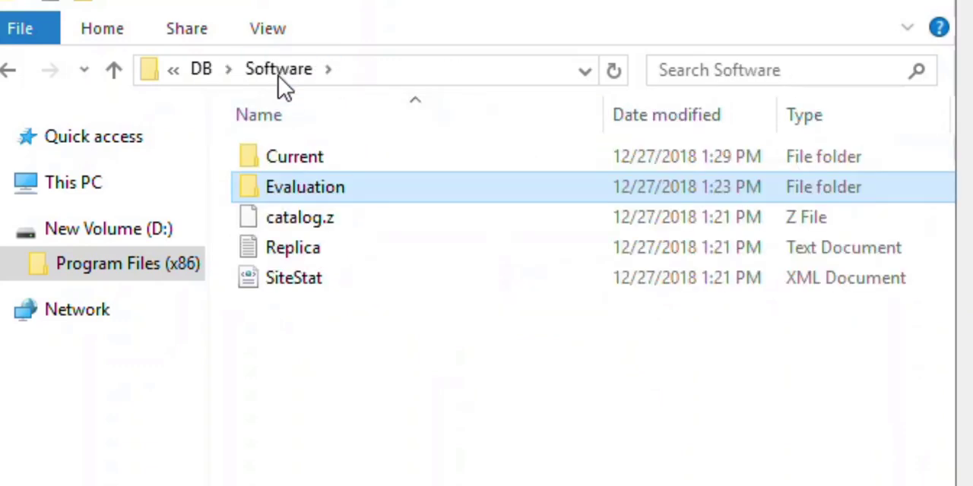
double_click(299, 160)
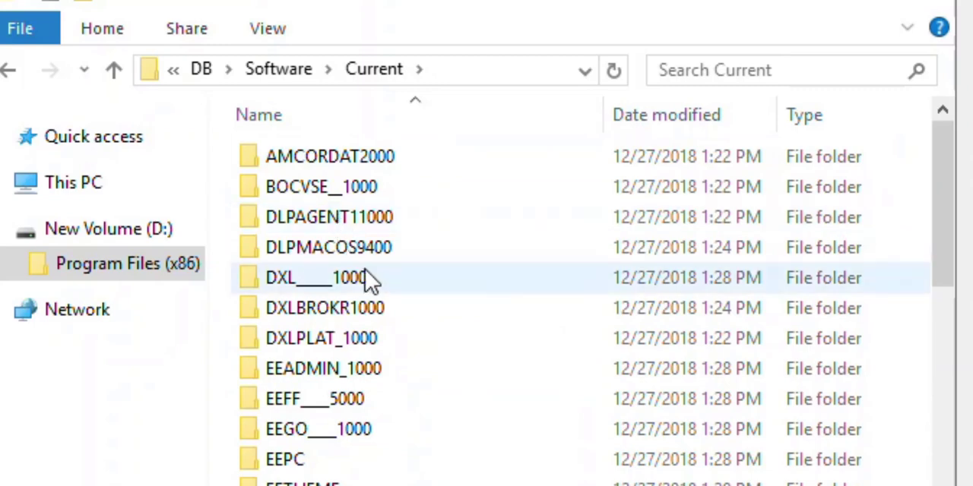
scroll(424, 343, "down", 3)
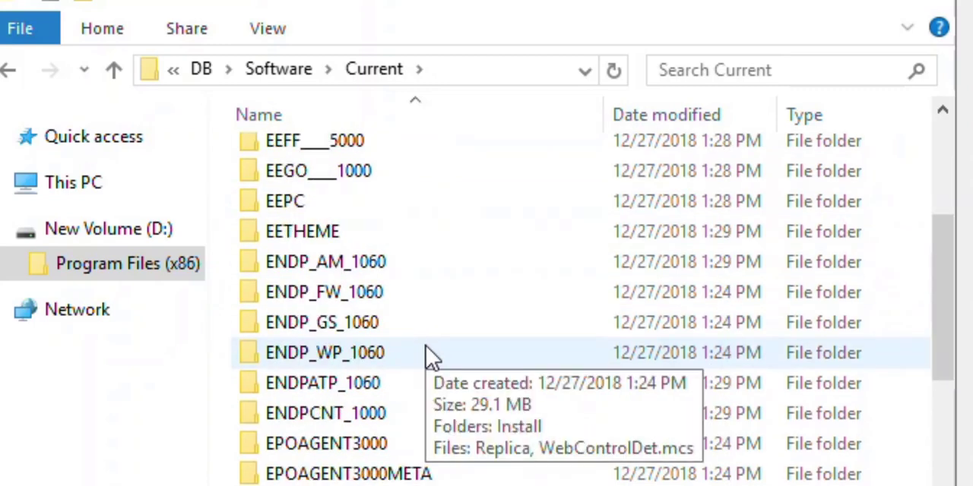
scroll(427, 354, "down", 1)
scroll(426, 354, "down", 1)
scroll(426, 354, "down", 1)
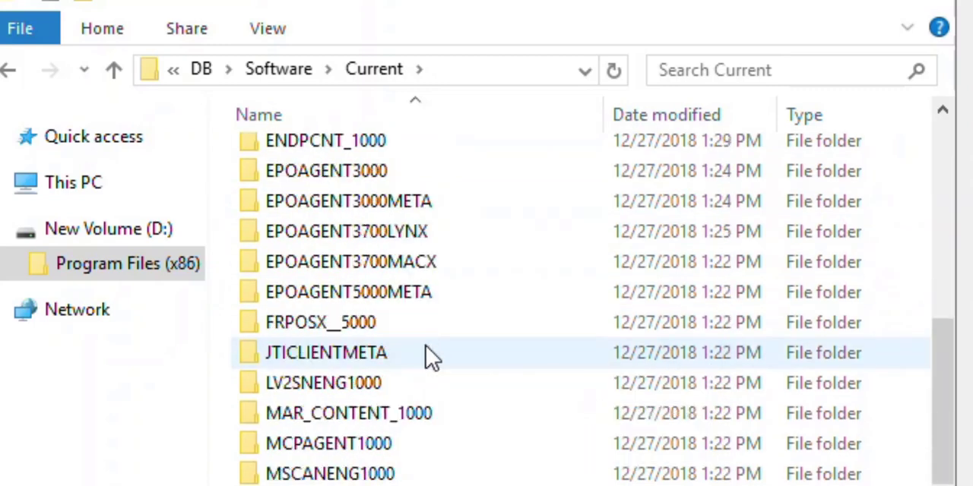
scroll(426, 354, "down", 1)
scroll(427, 354, "down", 1)
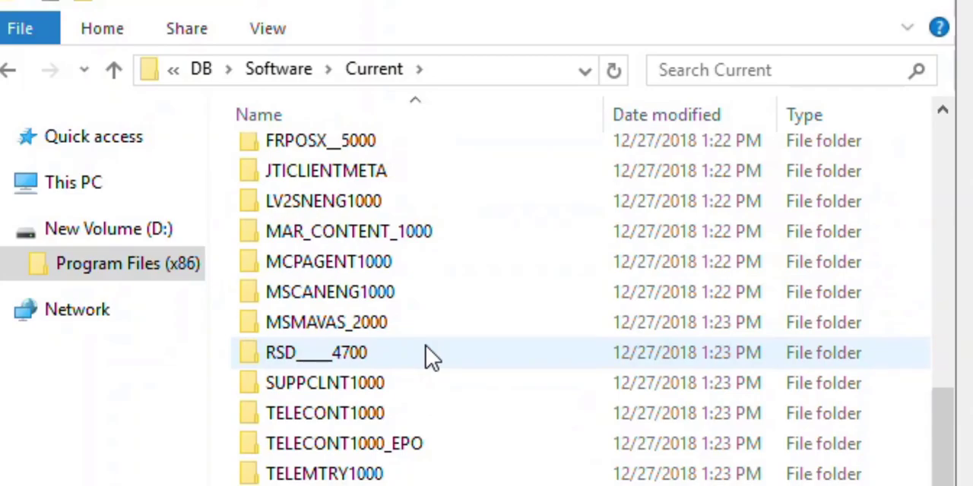
scroll(426, 355, "up", 1)
scroll(427, 354, "up", 2)
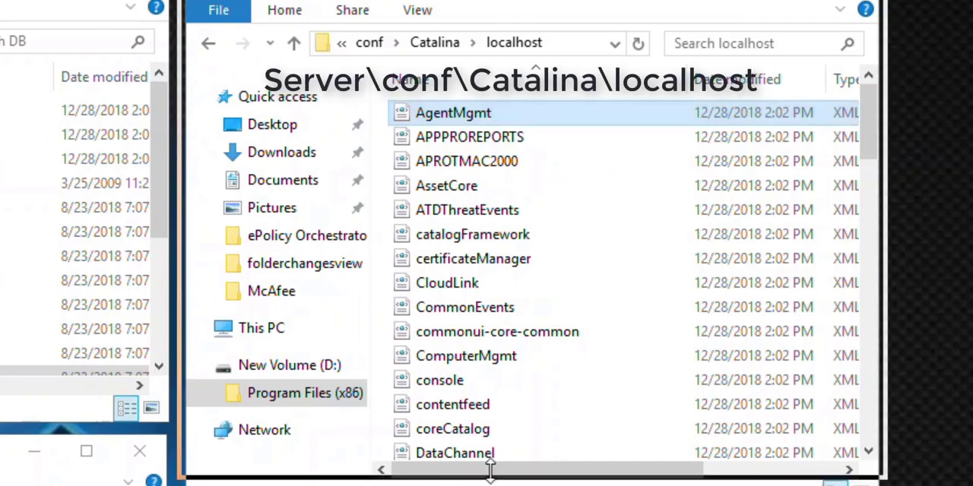
Step: Rearrange the Explorer windows so the localhost folder and lower window both fit
left_click_drag(495, 483, 495, 416)
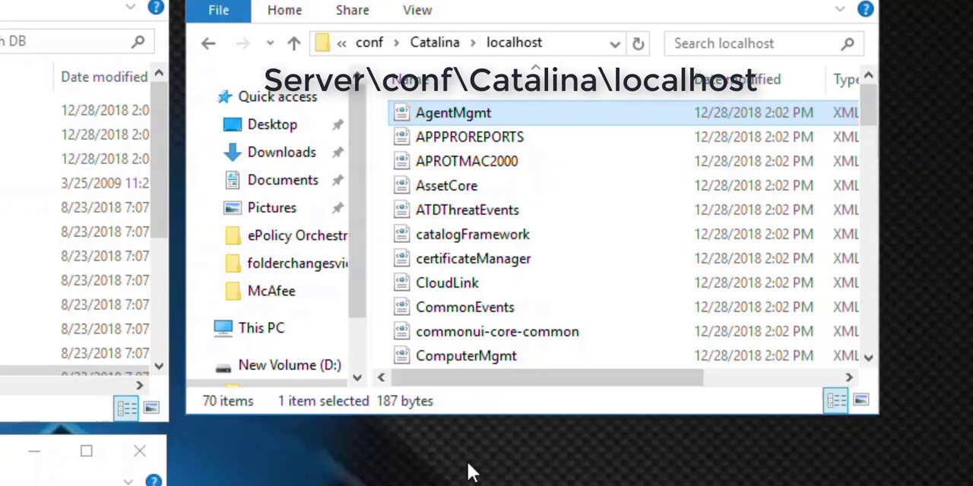
left_click(173, 464)
left_click_drag(173, 463, 532, 465)
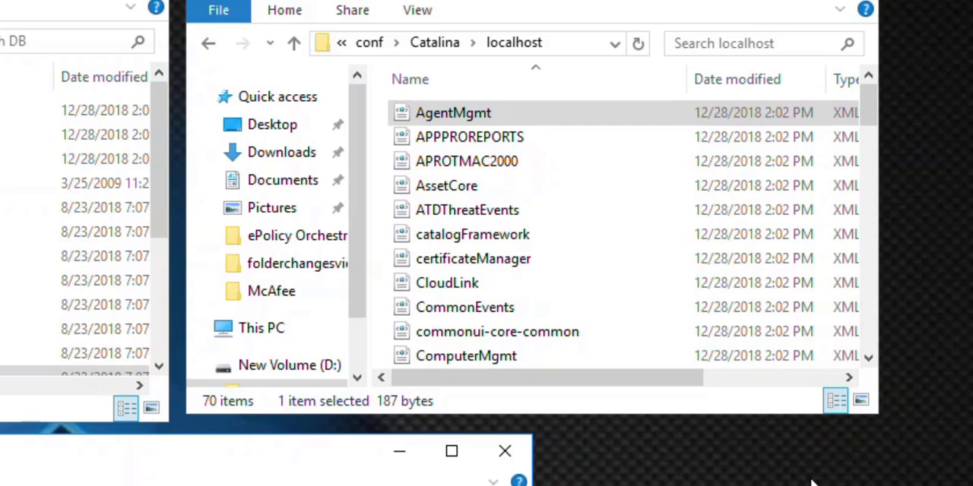
Step: View AgentMgmt.xml, highlight its default C: docBase path, close it and reopen the file
double_click(504, 112)
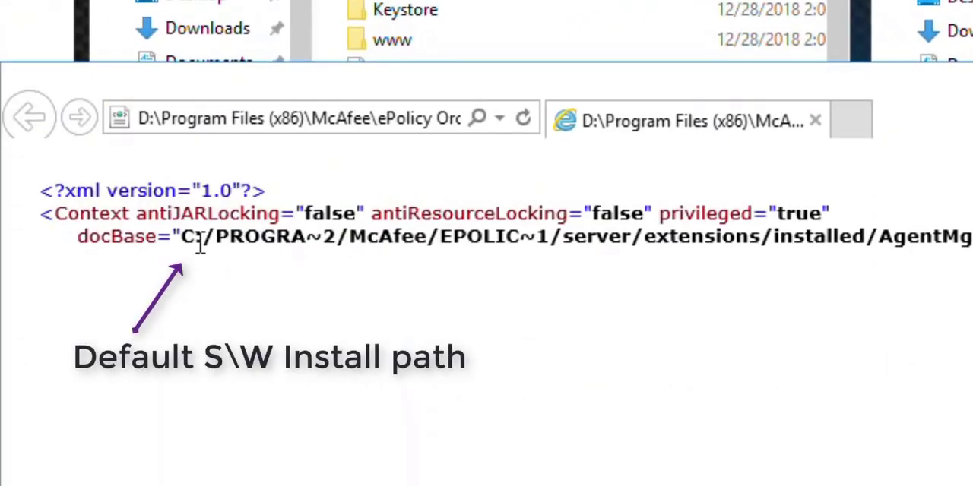
left_click_drag(184, 238, 972, 243)
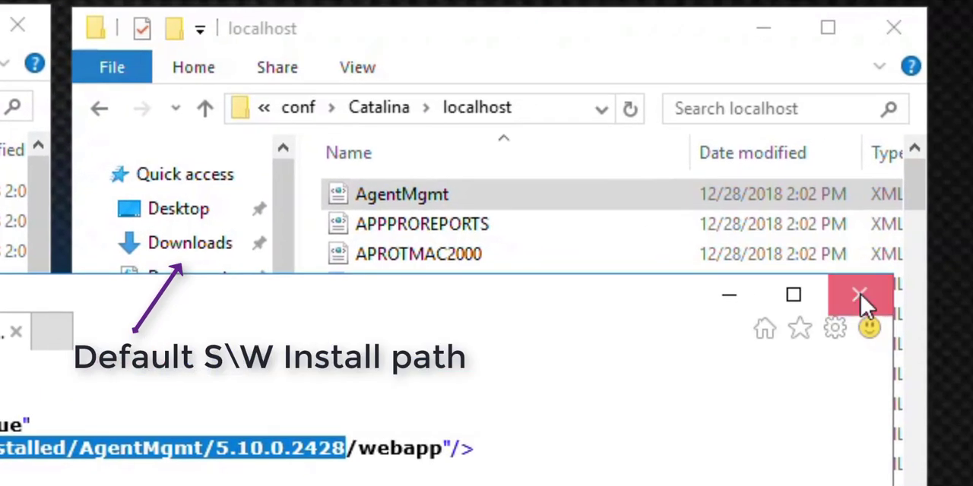
left_click(866, 298)
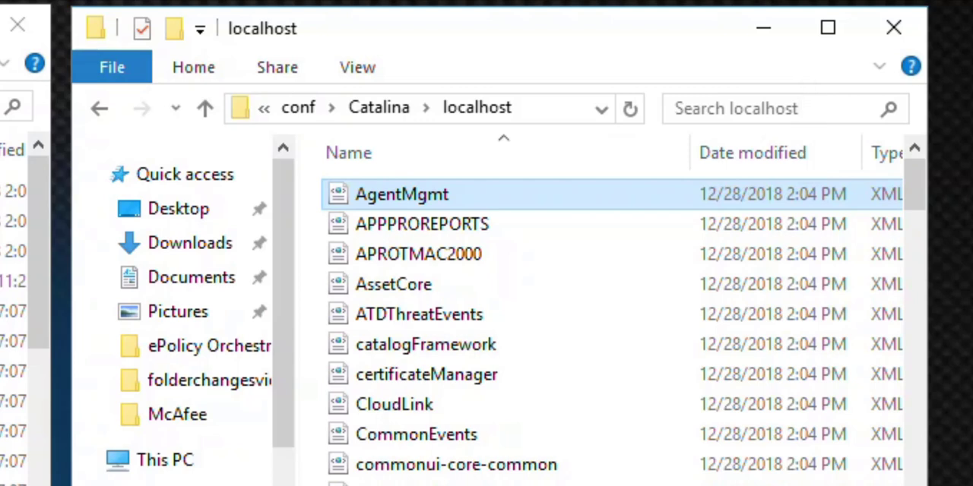
double_click(462, 199)
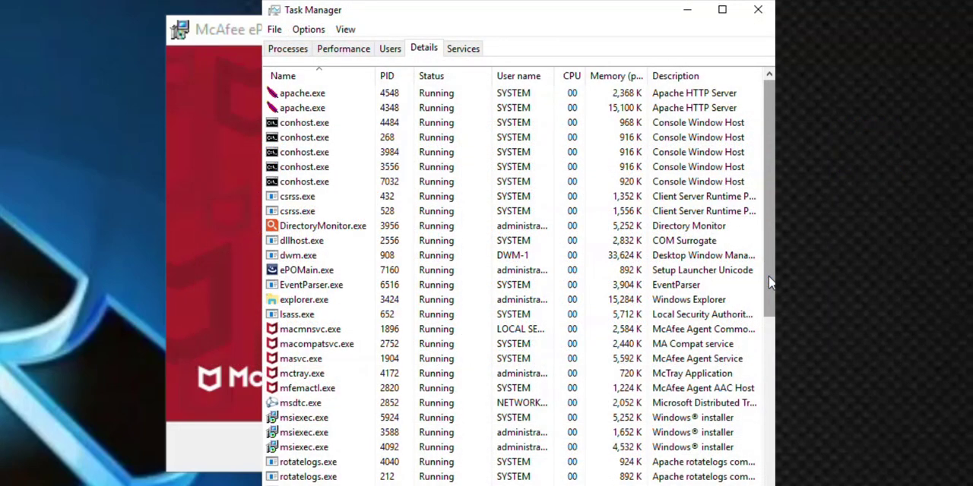
left_click_drag(770, 283, 769, 418)
left_click_drag(770, 333, 770, 424)
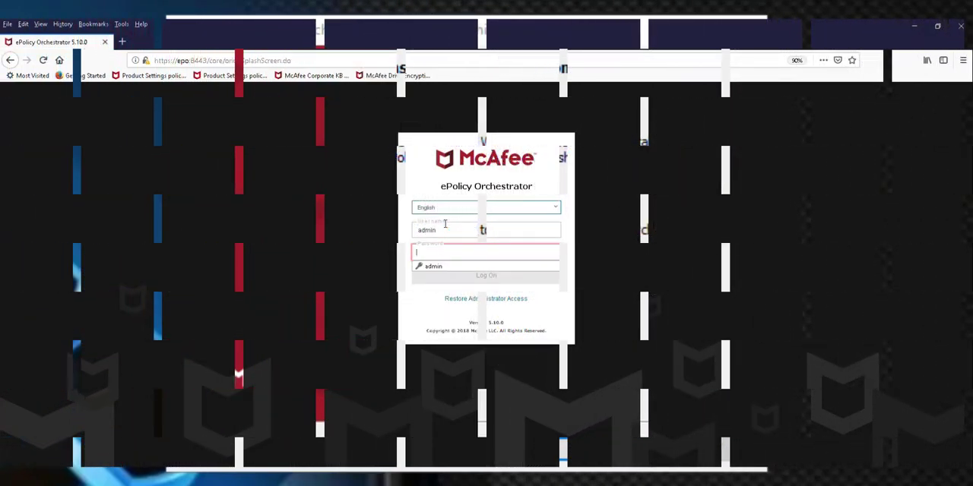
type("•••")
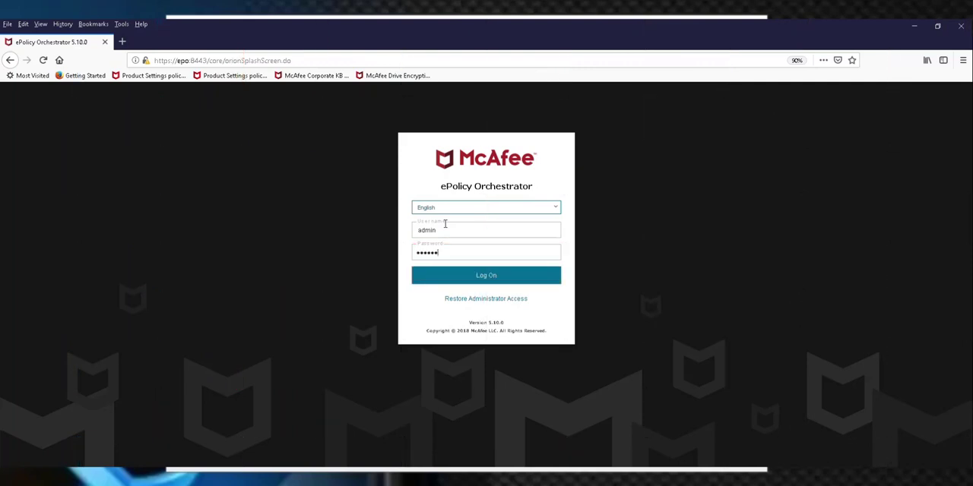
Step: Log on to the ePO console and set the System Tree preset to This Group and All Subgroups
key("Return")
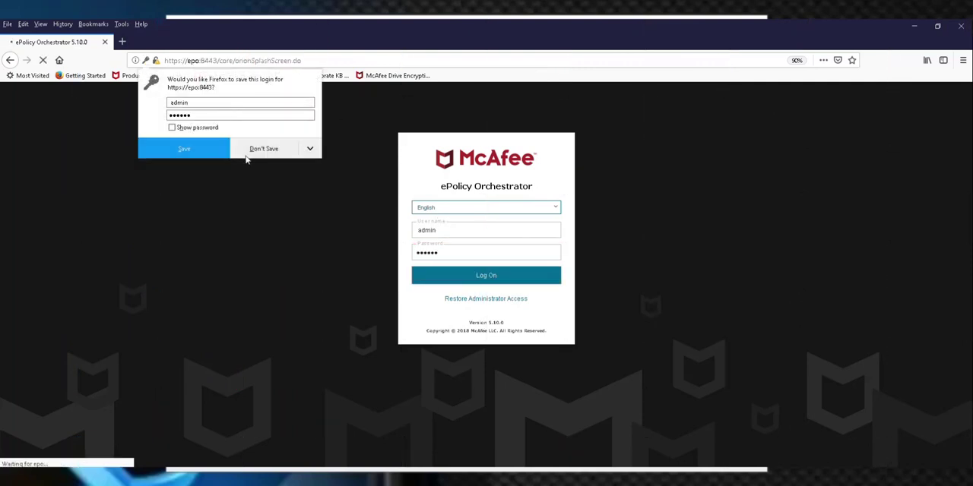
left_click(246, 156)
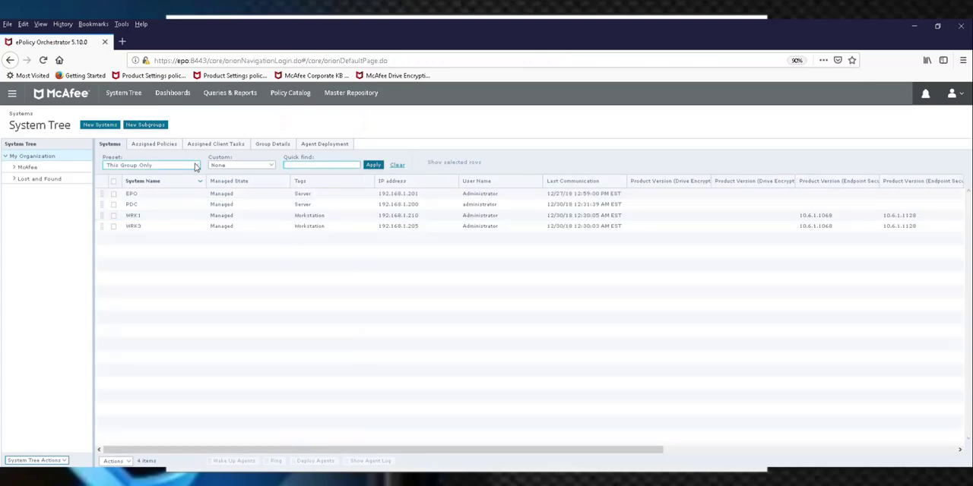
left_click(152, 165)
left_click(152, 185)
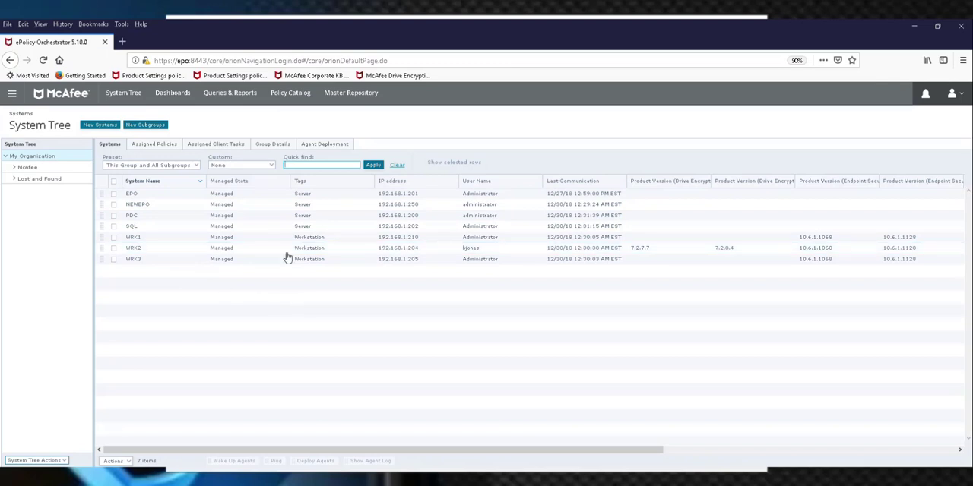
left_click(12, 96)
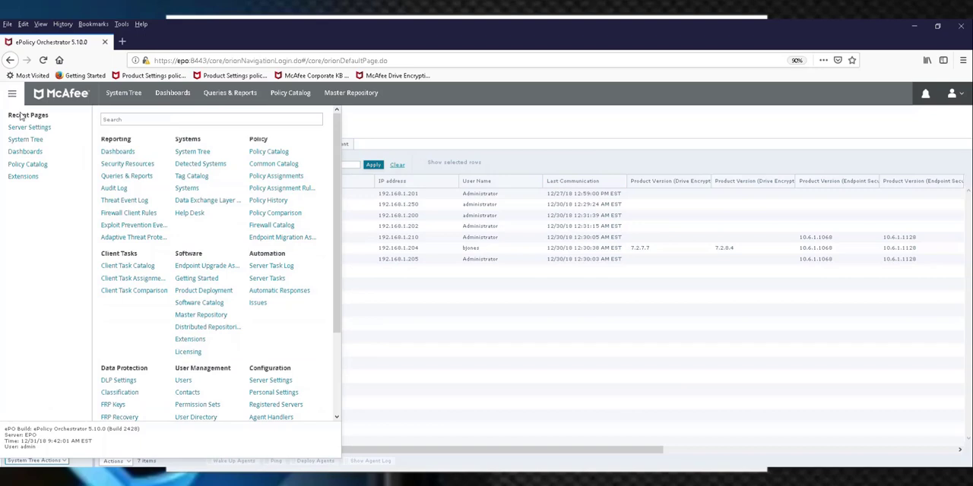
scroll(209, 285, "down", 3)
scroll(213, 300, "down", 2)
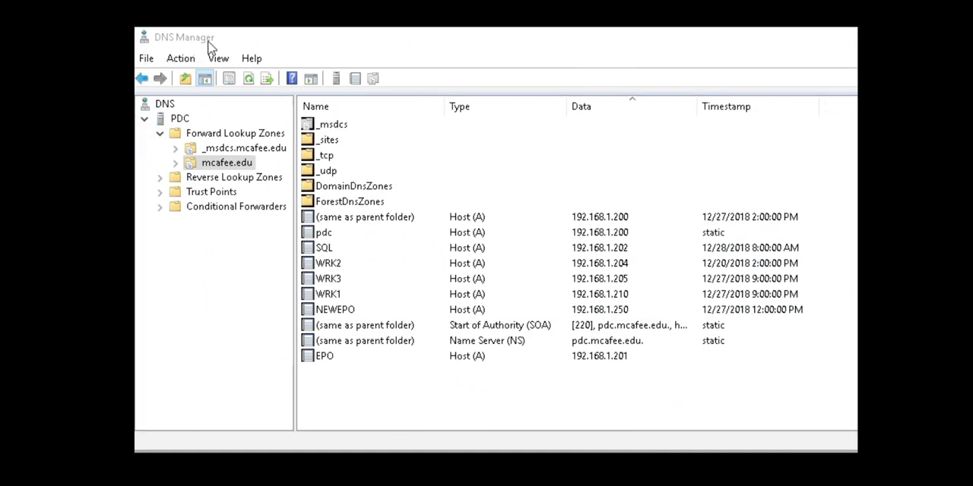
Step: Start a new CNAME for EPO and browse to NEWEPO in the mcafee.edu zone as its target
right_click(540, 391)
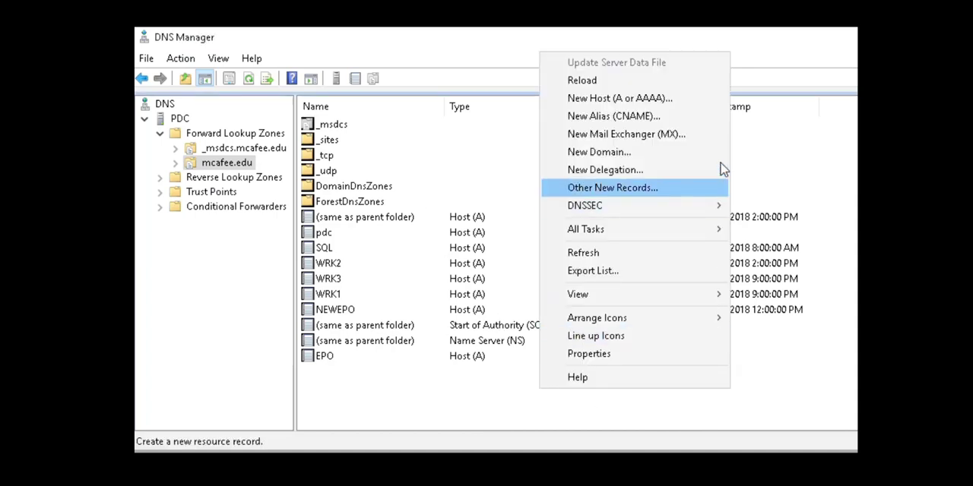
left_click(710, 116)
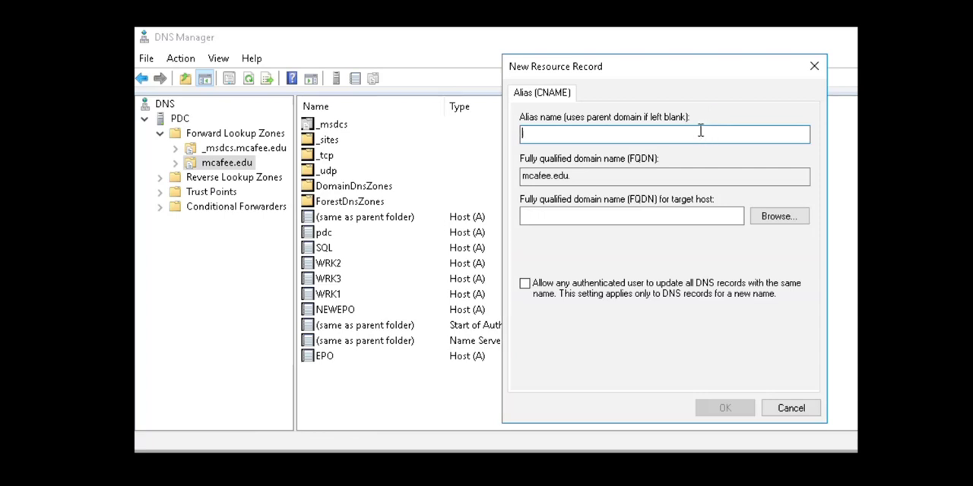
type("EP")
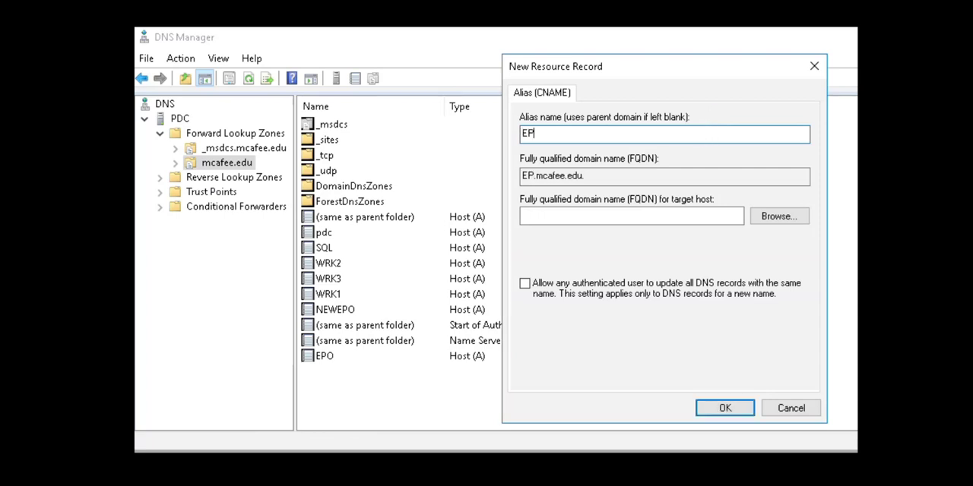
type("O")
left_click(779, 217)
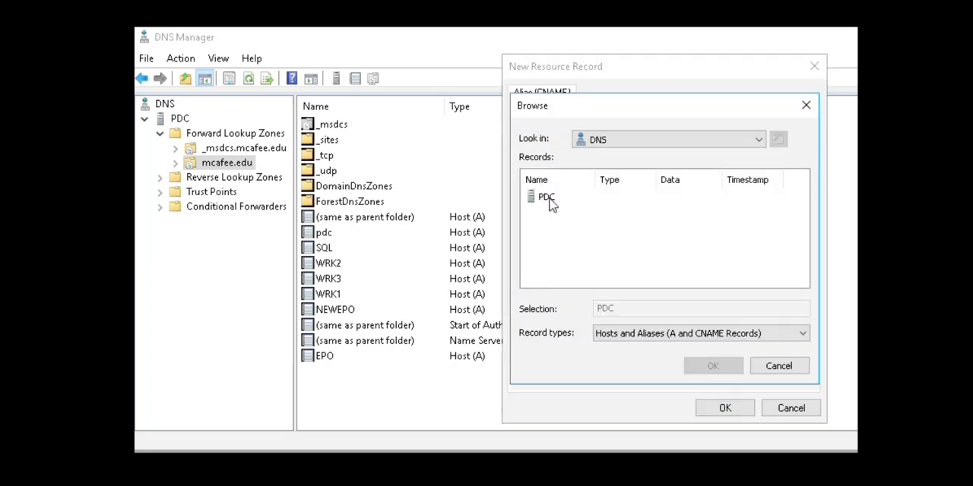
double_click(541, 199)
double_click(549, 200)
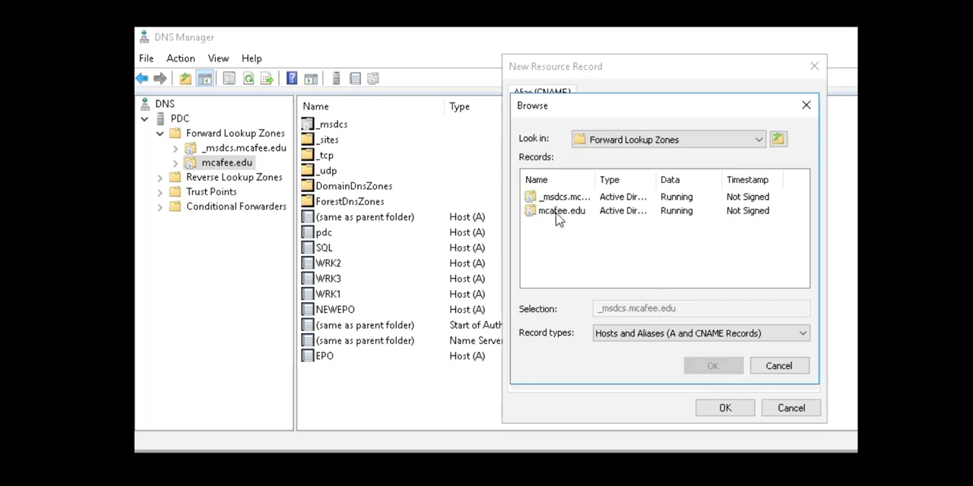
double_click(557, 211)
scroll(583, 243, "down", 1)
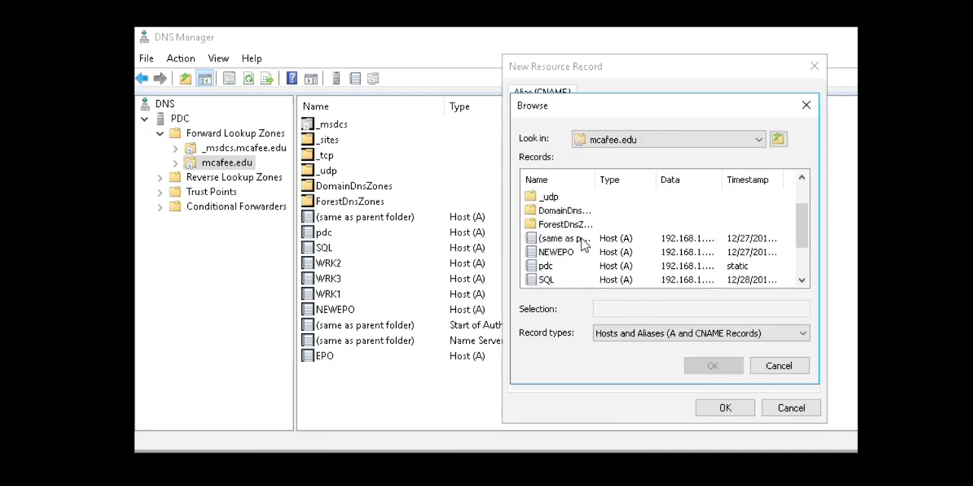
scroll(583, 244, "down", 1)
left_click(565, 213)
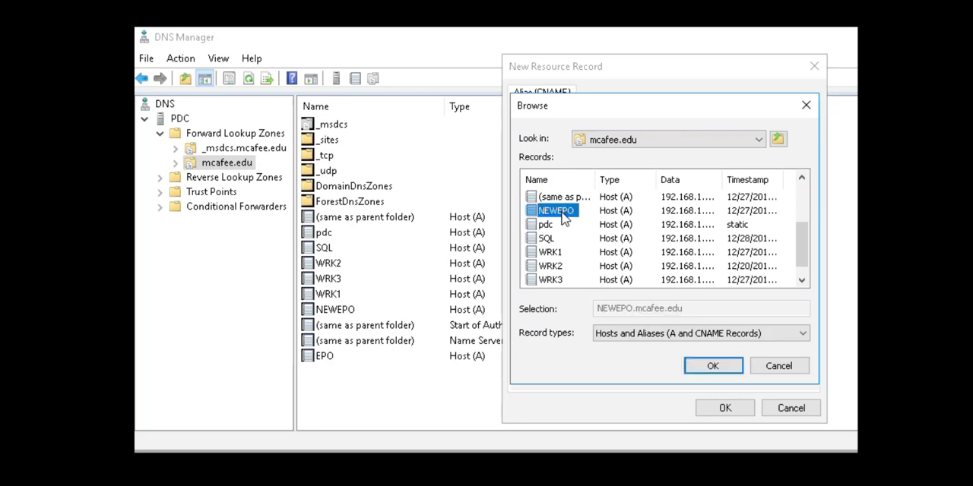
left_click_drag(720, 180, 747, 180)
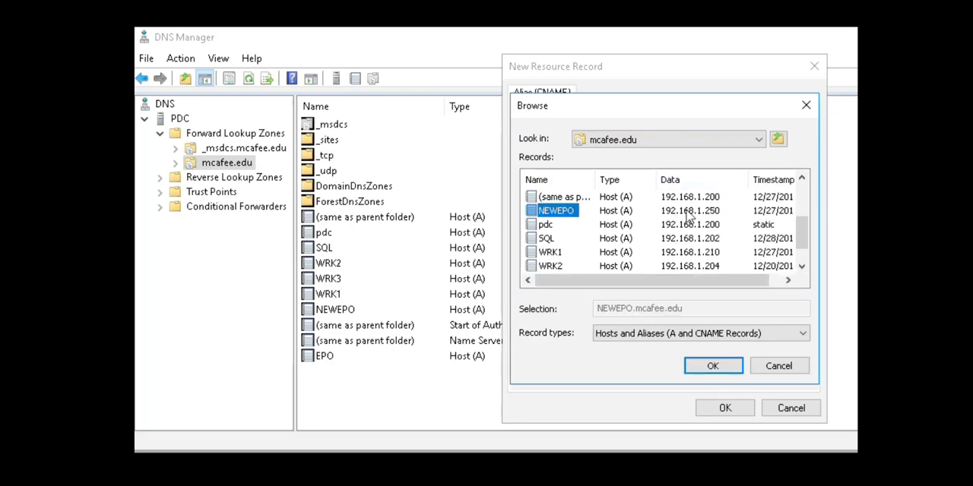
left_click(714, 366)
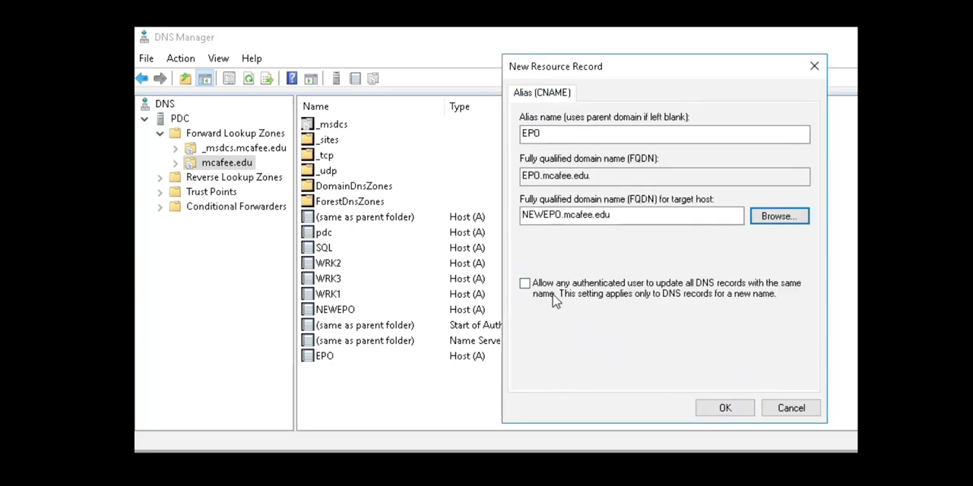
Step: Allow authenticated-user updates and save the alias, acknowledging the conflicting-record error
left_click(525, 284)
left_click(717, 408)
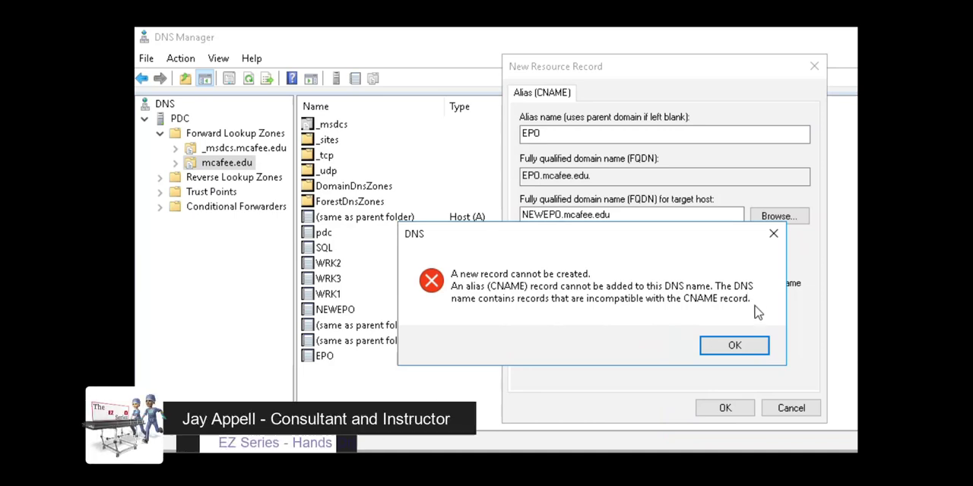
left_click(745, 349)
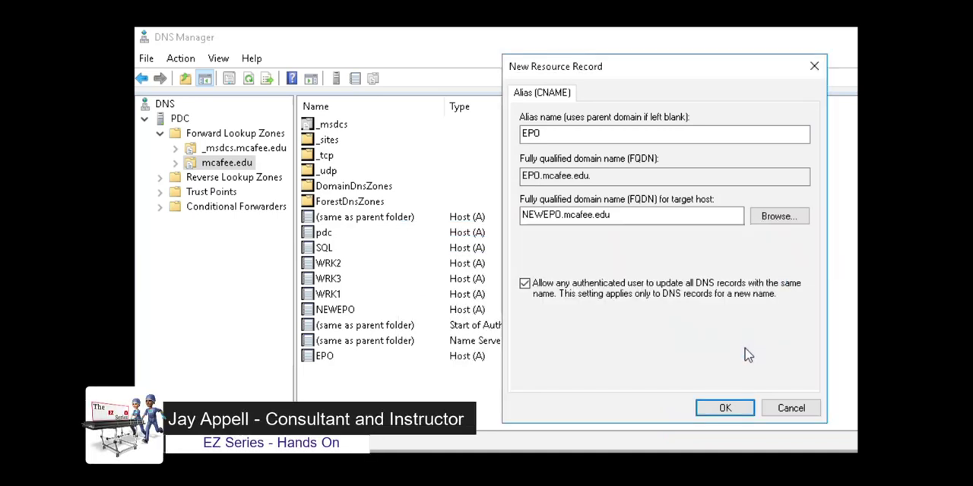
Step: Cancel the failed alias and delete the old EPO Host (A) record from mcafee.edu
left_click(807, 410)
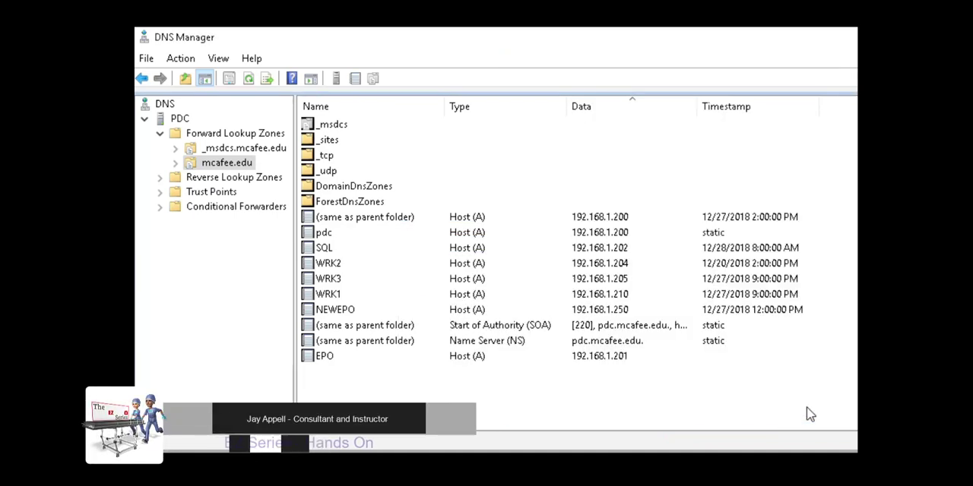
left_click(326, 358)
right_click(327, 360)
left_click(346, 367)
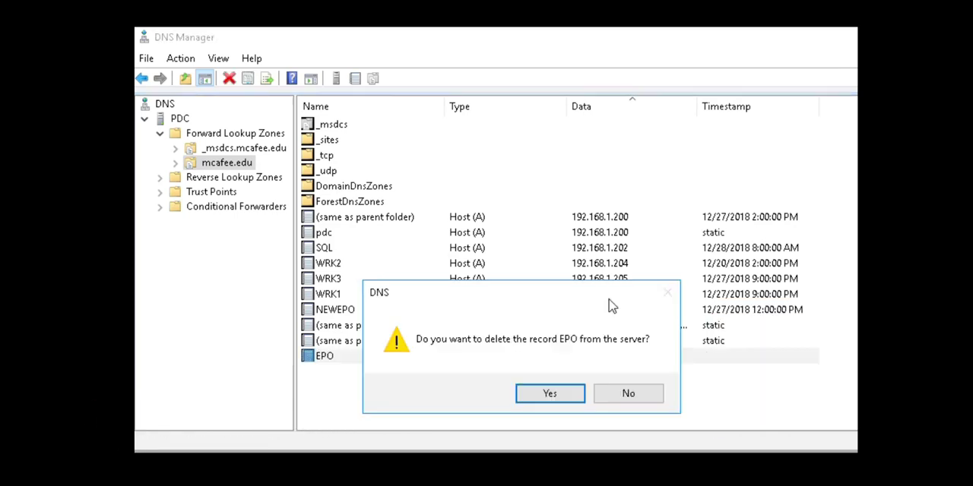
left_click(554, 397)
right_click(555, 400)
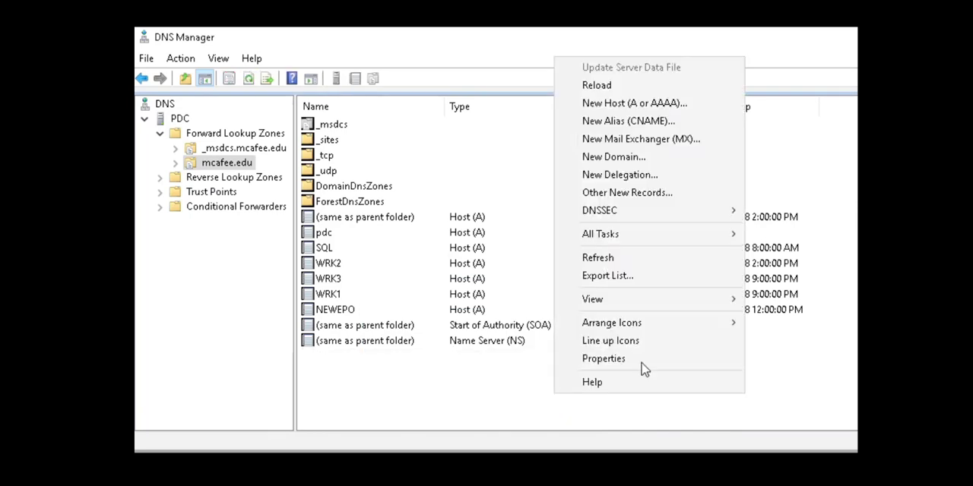
Step: Create a new CNAME for EPO targeting NEWEPO.mcafee.edu via PDC > Forward Lookup Zones > mcafee.edu
left_click(647, 125)
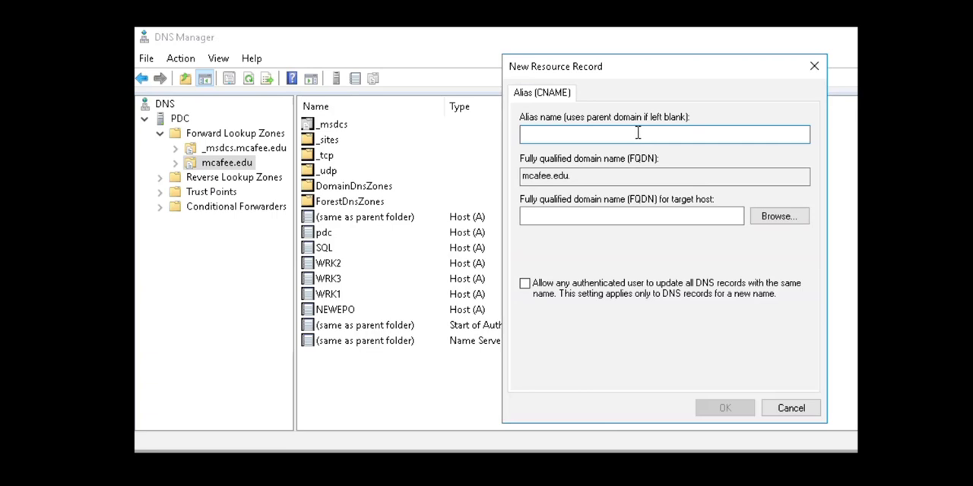
type("EPO")
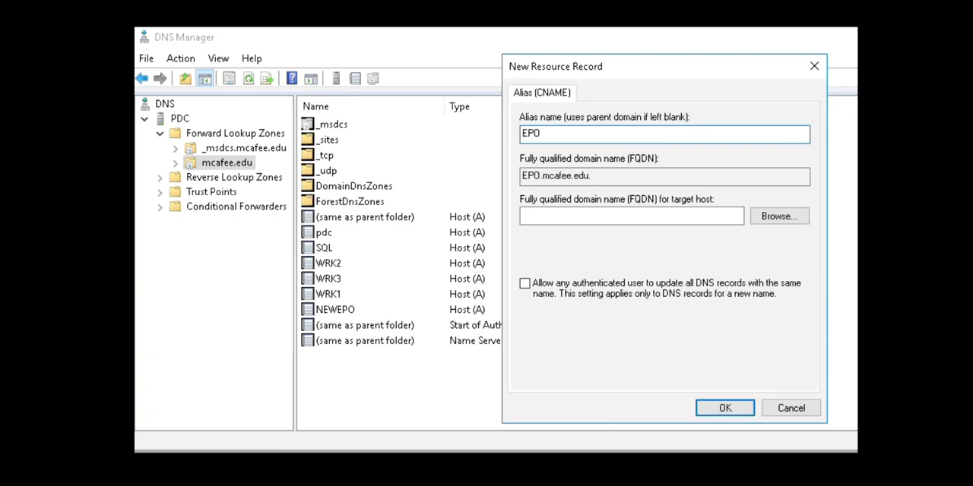
left_click(774, 217)
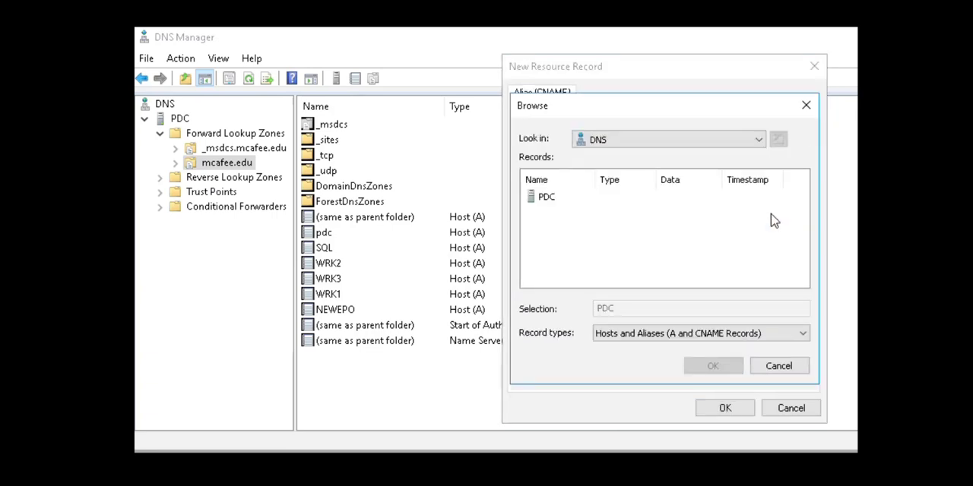
double_click(545, 200)
double_click(542, 199)
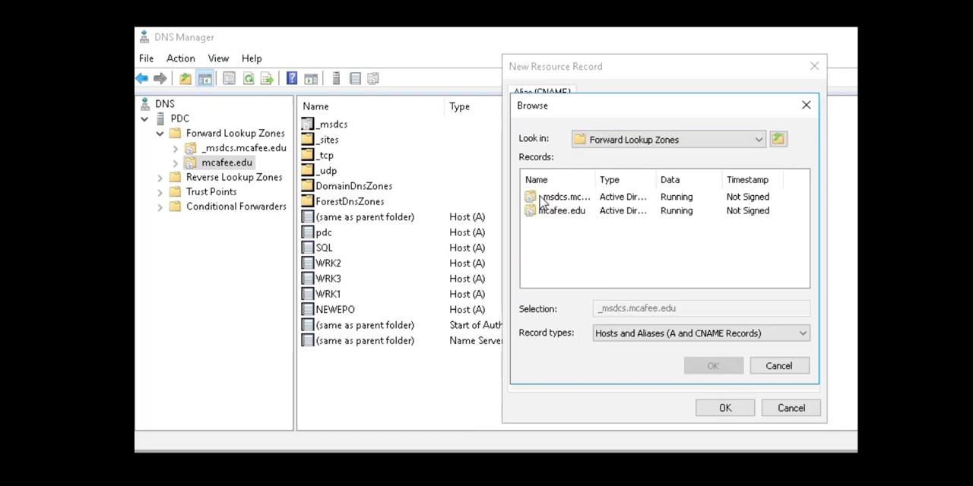
double_click(553, 211)
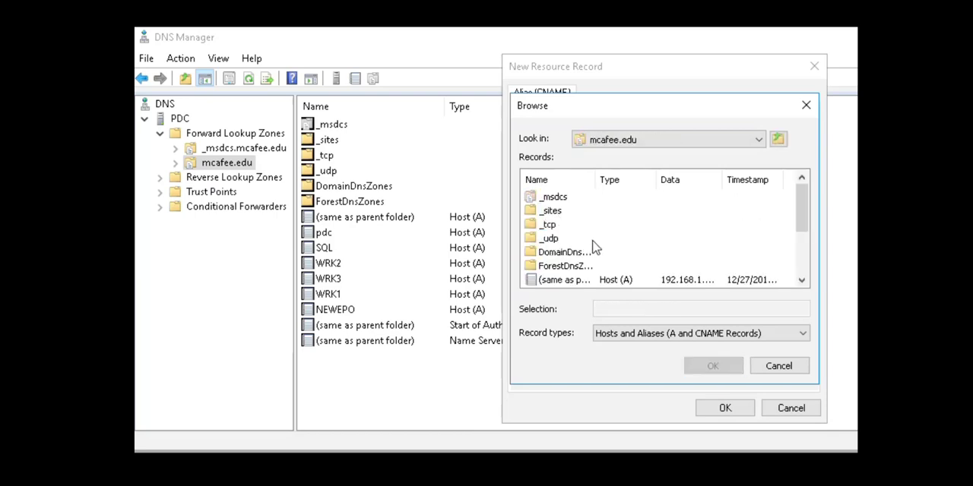
scroll(594, 247, "down", 1)
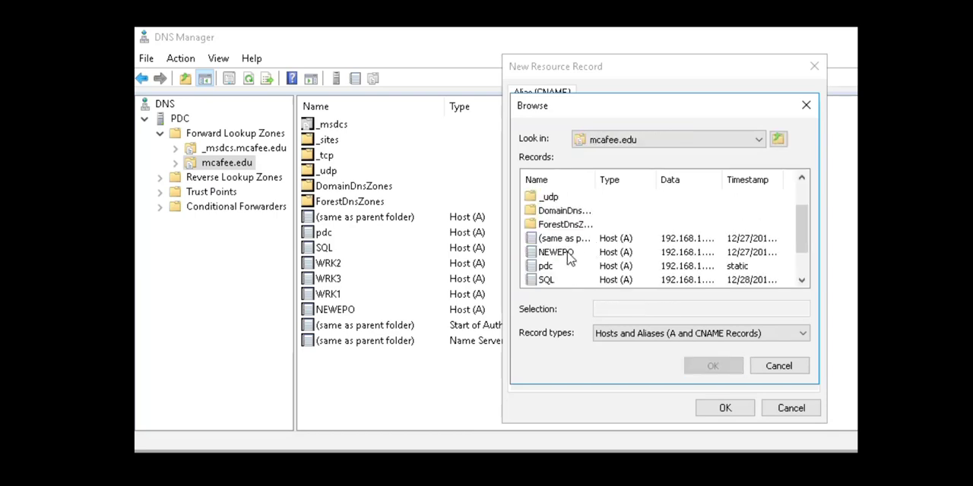
left_click(571, 256)
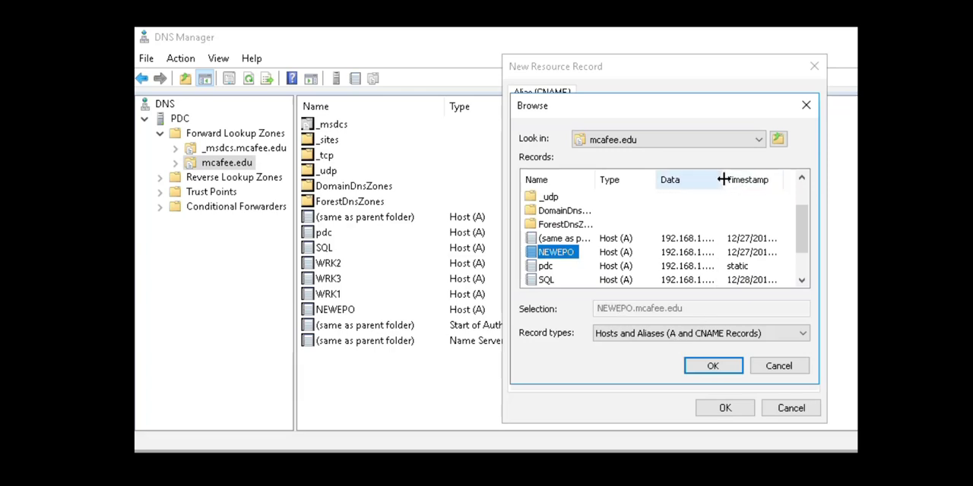
left_click_drag(722, 180, 759, 181)
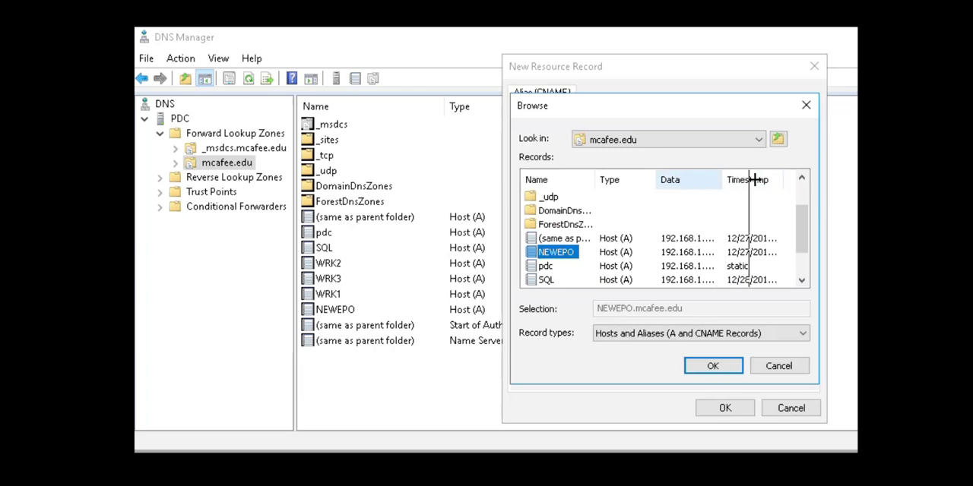
left_click(698, 260)
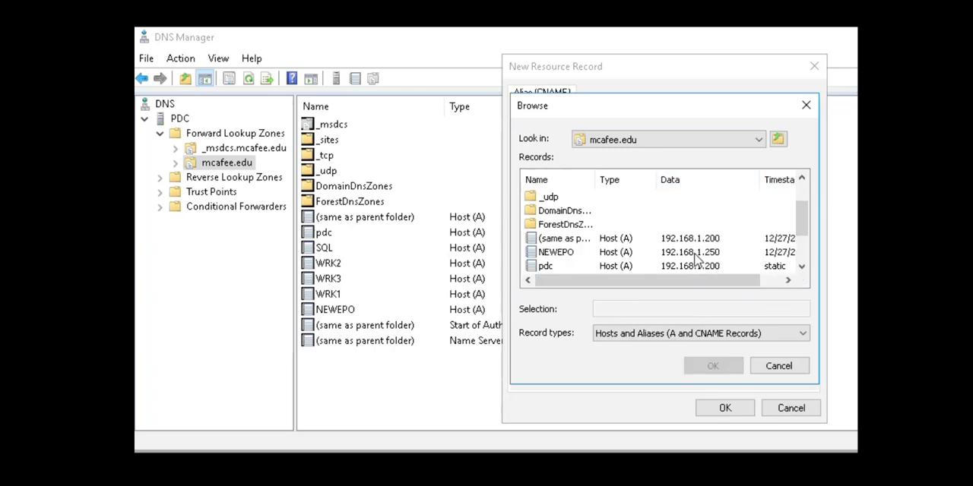
left_click(553, 252)
left_click(713, 365)
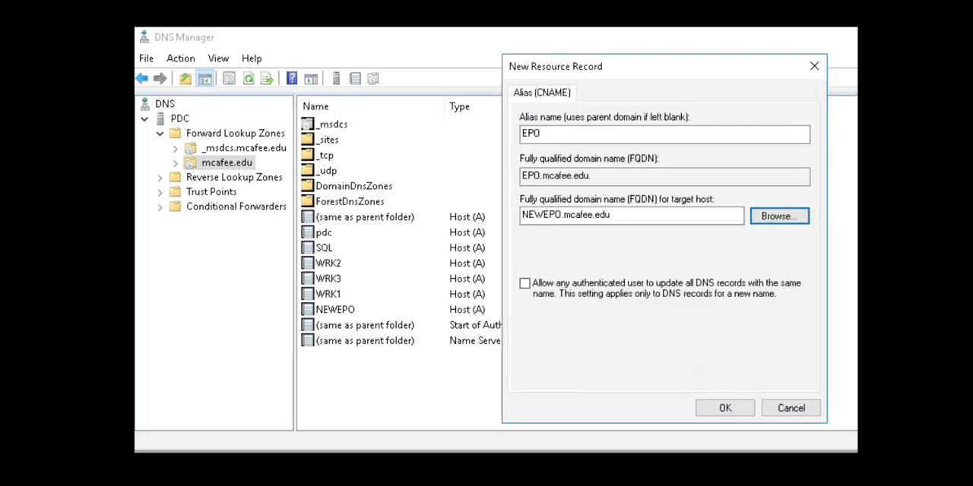
Step: Allow authenticated-user updates and save the EPO alias record
left_click(532, 287)
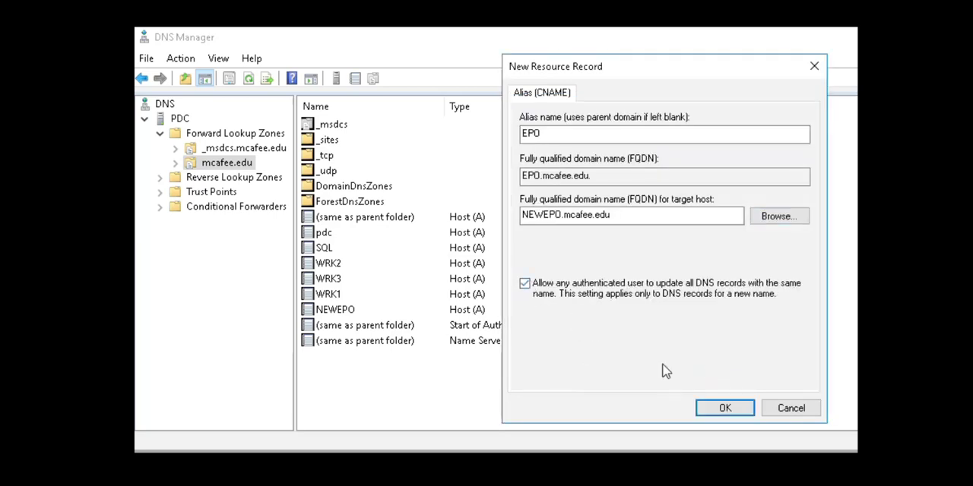
left_click(728, 407)
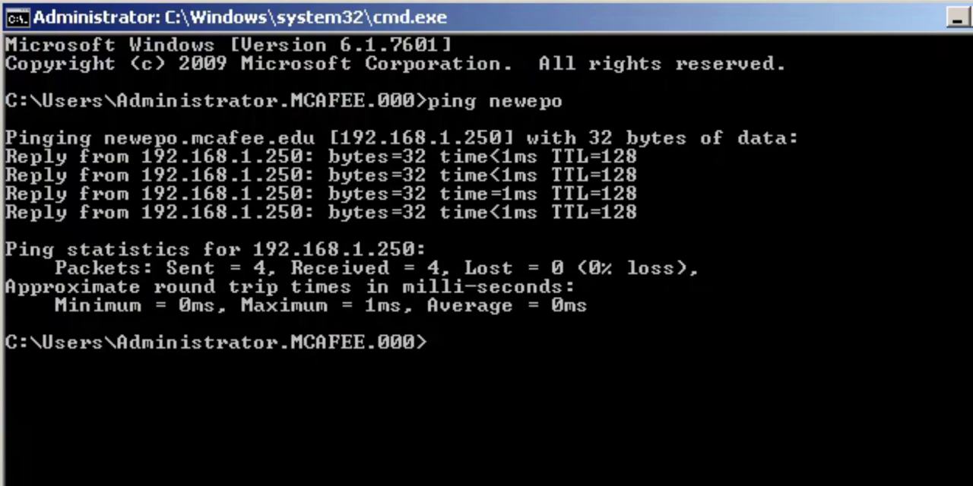
type("ping epo")
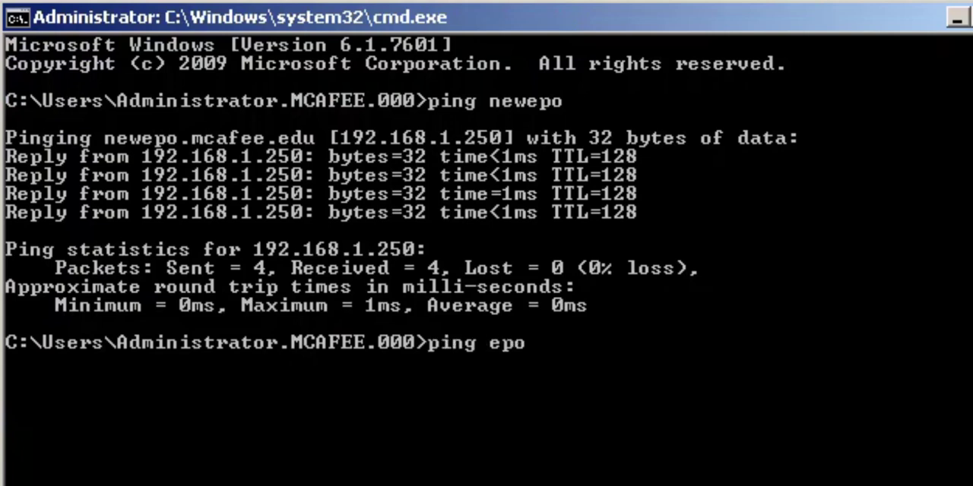
Step: Run 'ping epo' in Command Prompt to confirm it resolves to NEWEPO.mcafee.edu
key("Return")
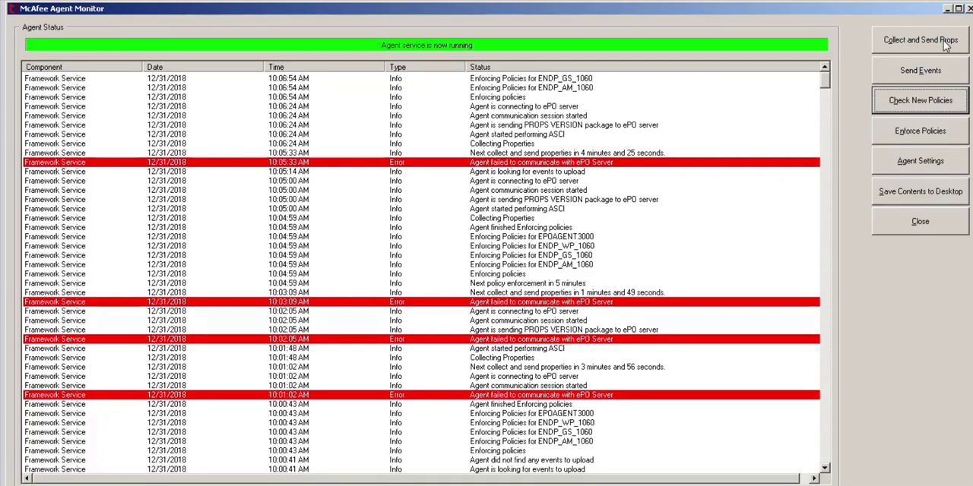
Step: In McAfee Agent Monitor, collect and send props, check new policies and enforce policies
left_click(943, 40)
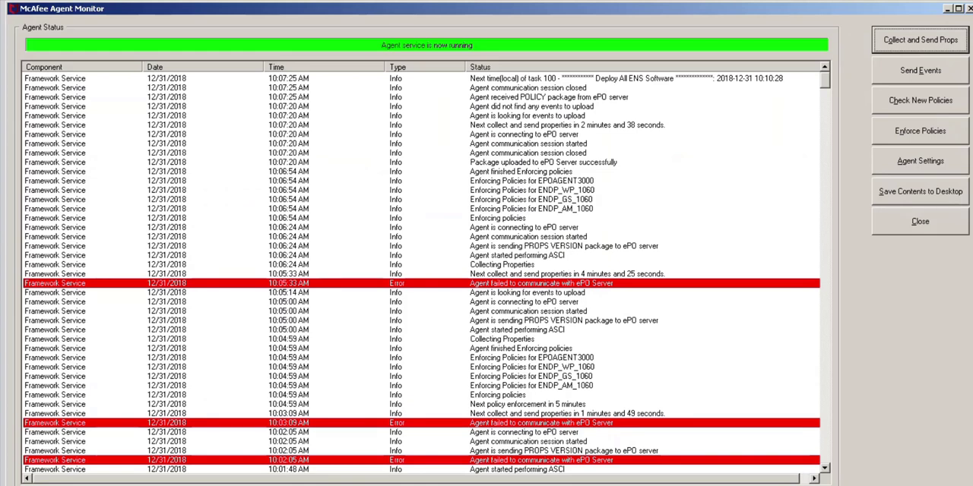
left_click(917, 101)
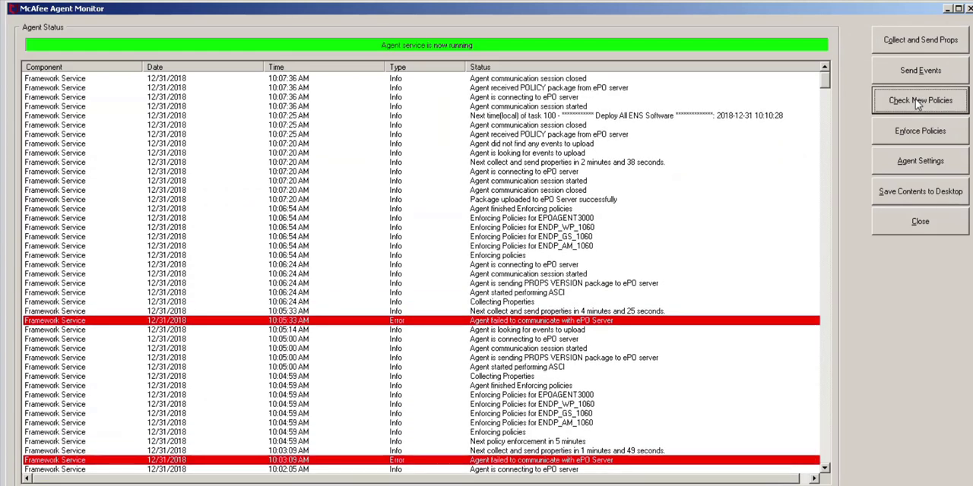
left_click(952, 134)
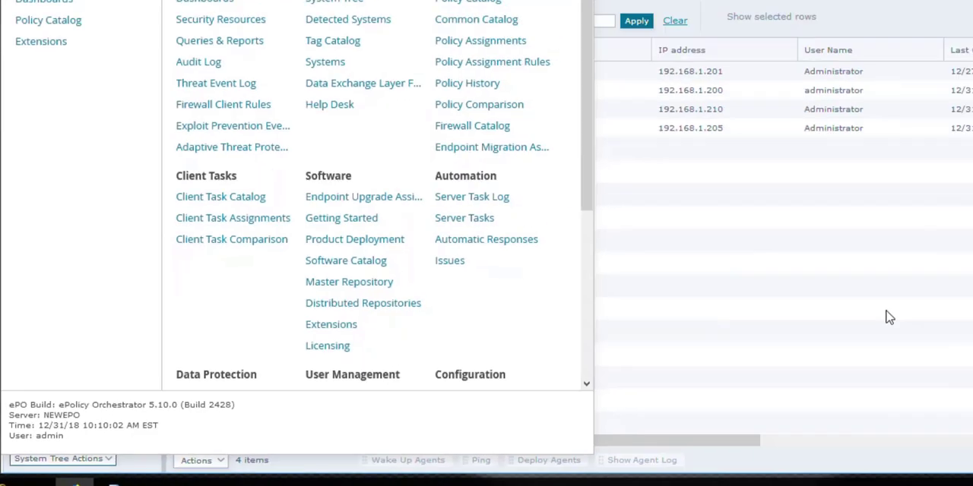
Step: Close the main menu and set the System Tree preset to This Group and All Subgroups
left_click(660, 347)
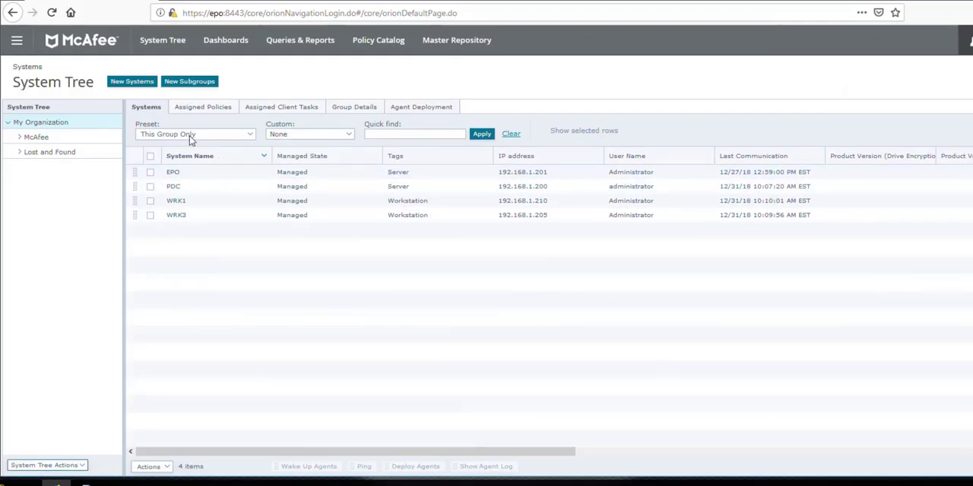
left_click(190, 134)
left_click(190, 159)
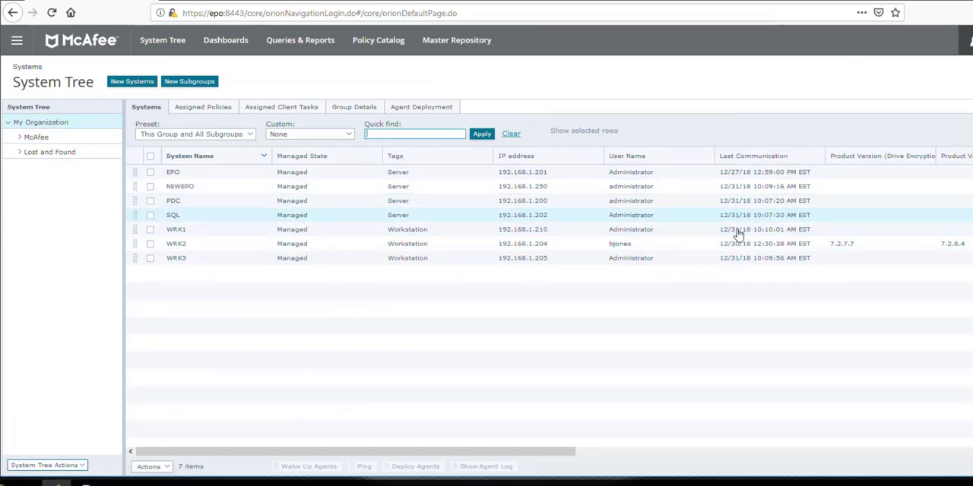
Step: Select WRK2 in the System Tree, making it 1 of 7 systems checked for agent actions
left_click(150, 244)
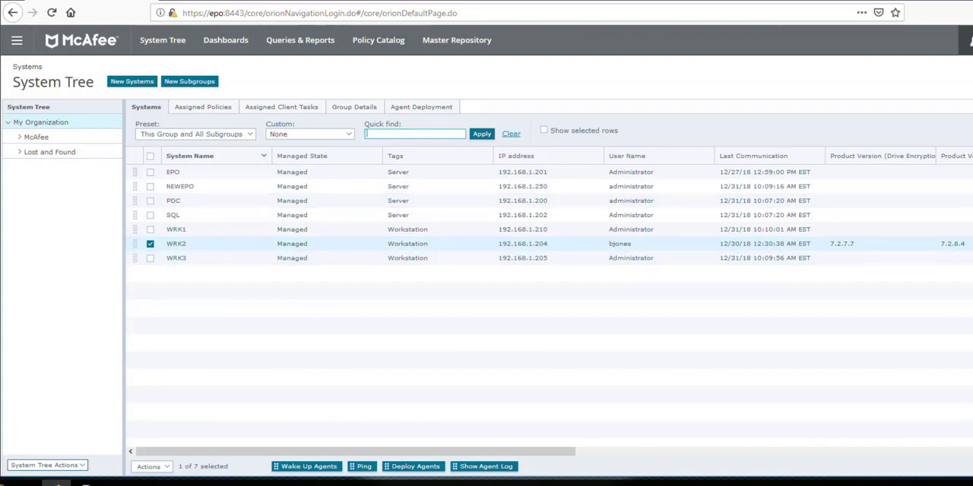